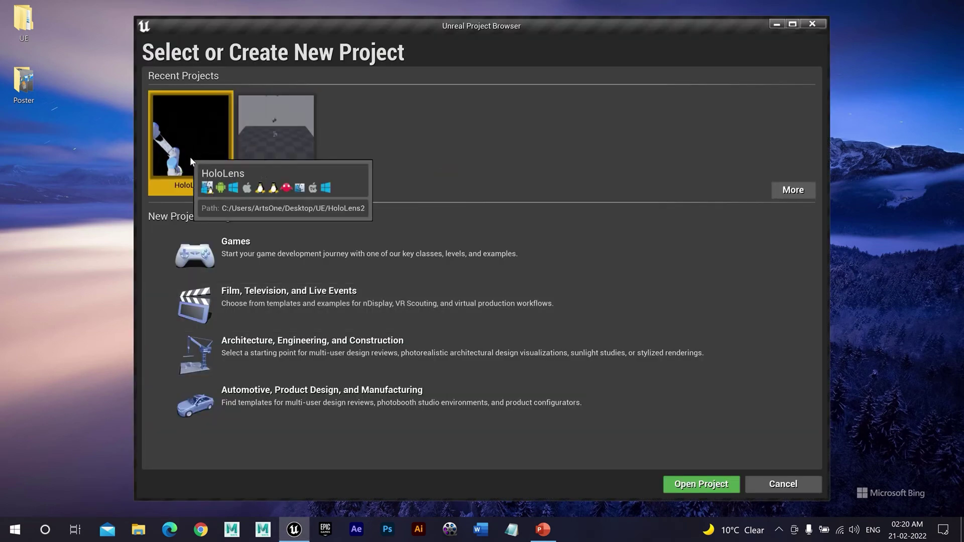
Open the HoloLens project from the Unreal Project Browser
{"action": "left_click", "coordinate": [717, 484]}
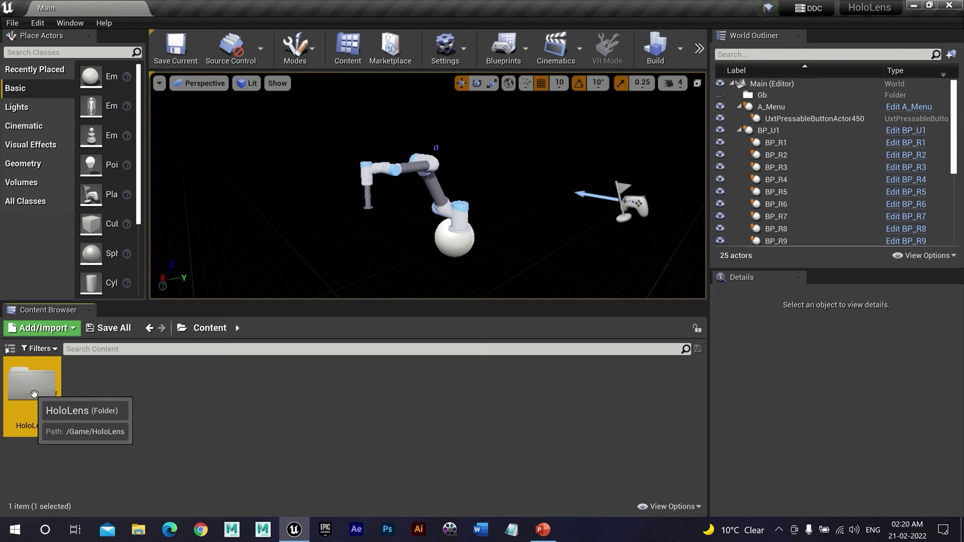
Navigate into the HoloLens content folder in the Content Browser
{"action": "double_click", "coordinate": [31, 384]}
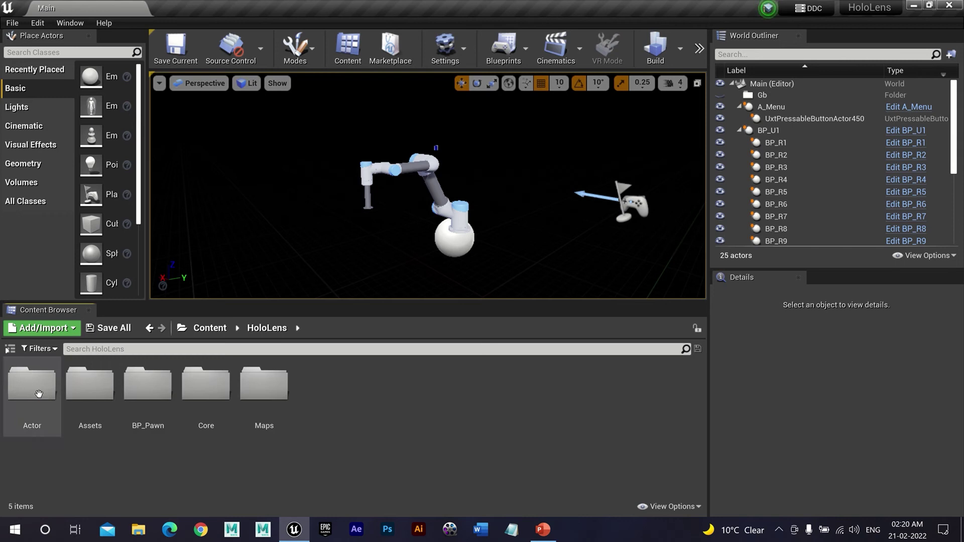
{"action": "left_click", "coordinate": [204, 328]}
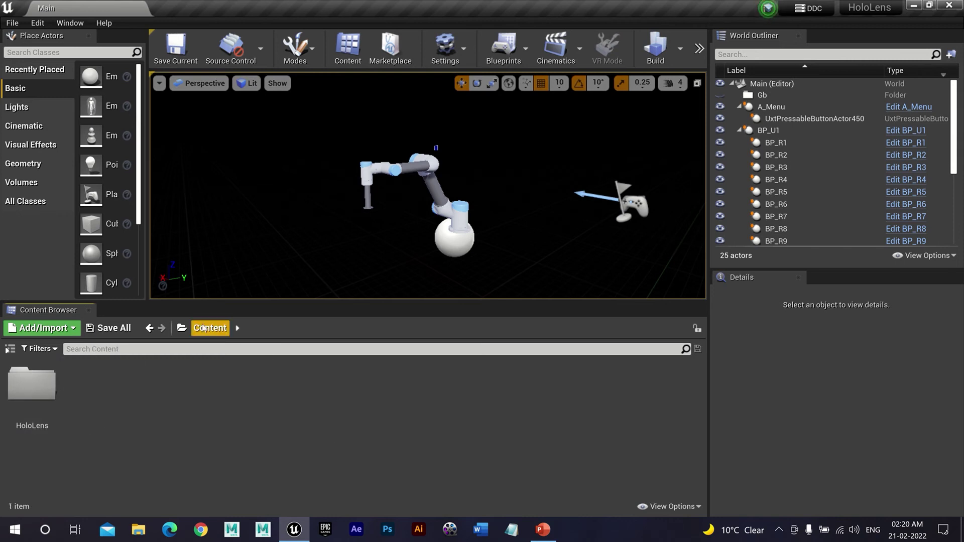
{"action": "double_click", "coordinate": [52, 394]}
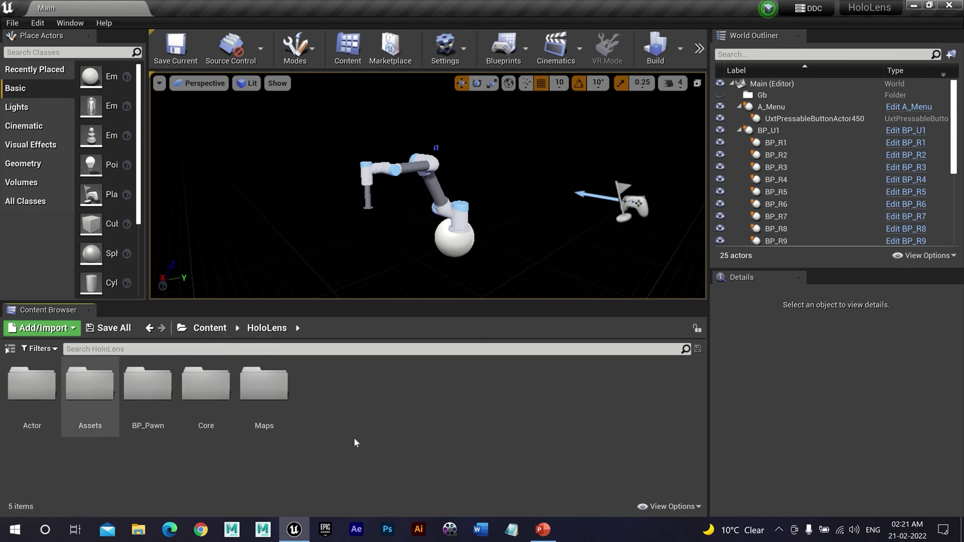
Create a new folder named 'Materials' inside HoloLens and select it
{"action": "right_click", "coordinate": [396, 404]}
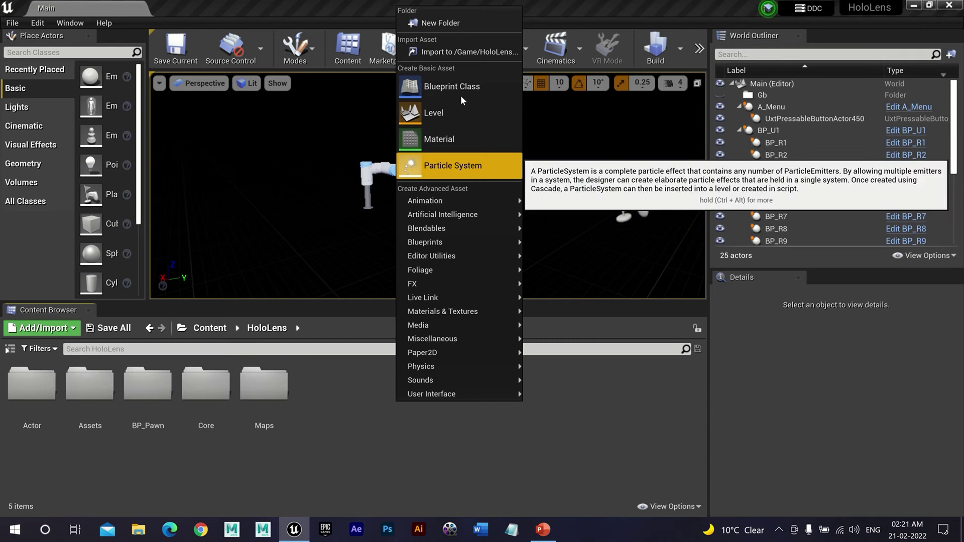
{"action": "left_click", "coordinate": [453, 29]}
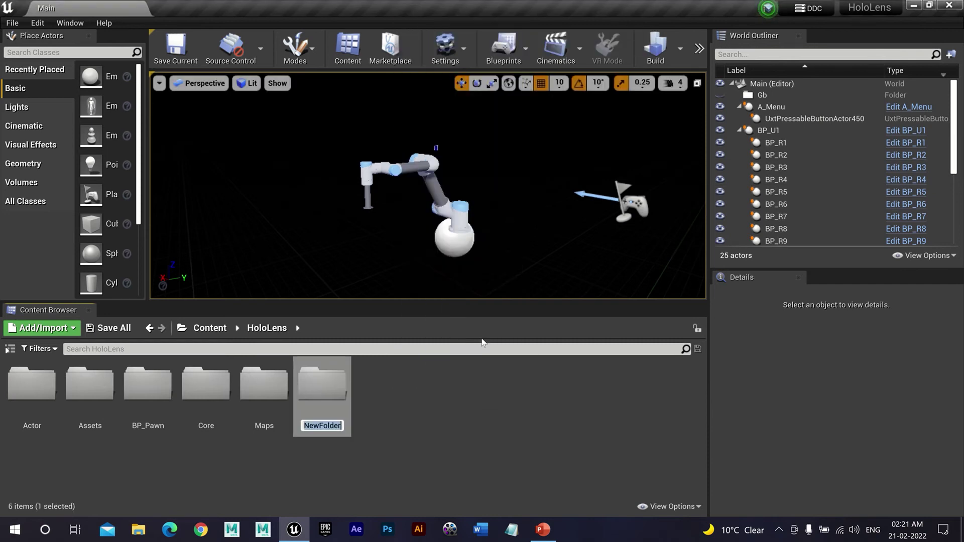
{"action": "type", "text": "Ma"}
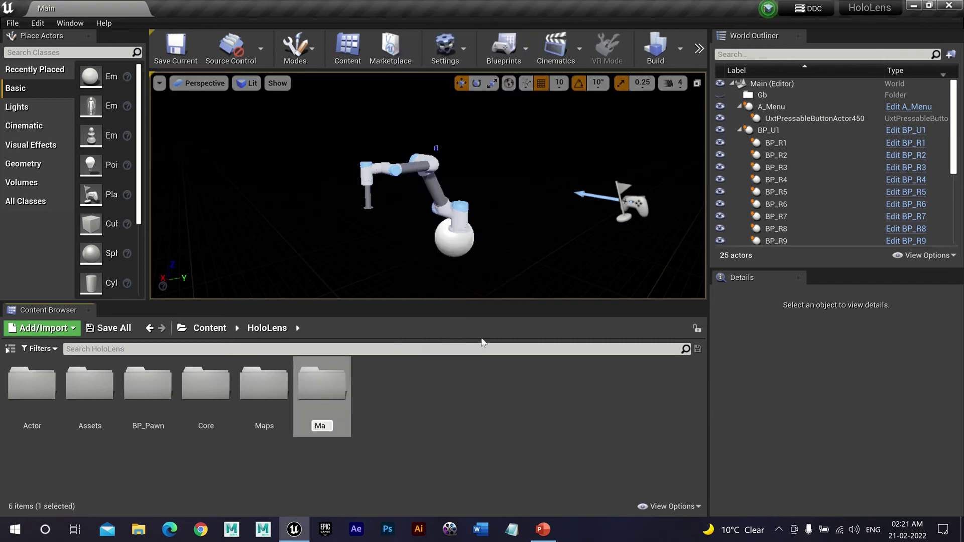
{"action": "type", "text": "ter"}
{"action": "type", "text": "i"}
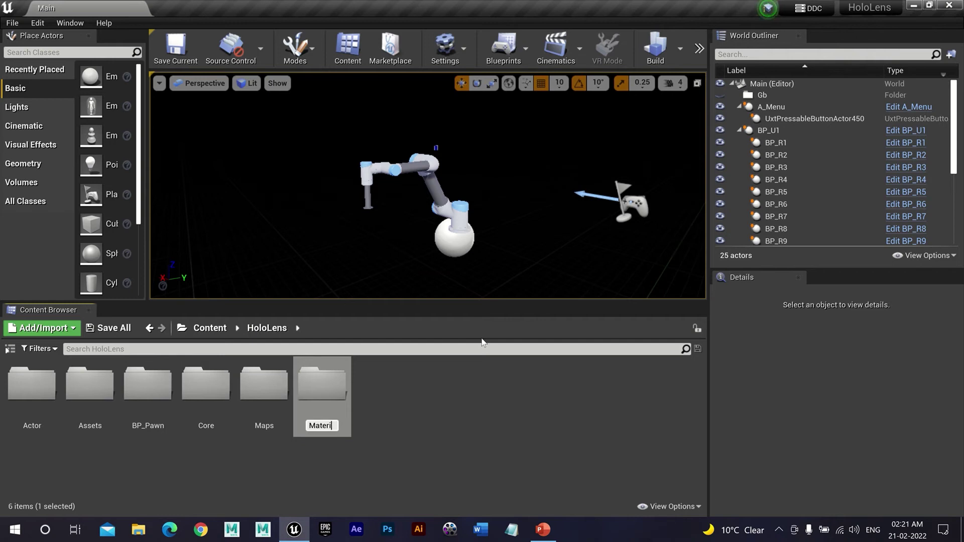
{"action": "type", "text": "al"}
{"action": "type", "text": "s"}
{"action": "key", "text": "Return"}
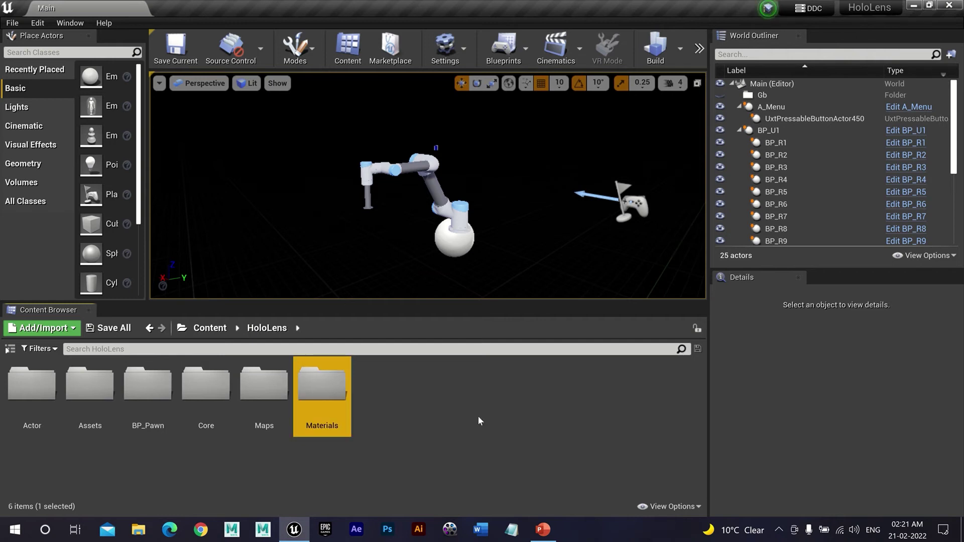
{"action": "left_click", "coordinate": [480, 420]}
{"action": "left_click", "coordinate": [322, 391]}
Check the empty Materials folder, then show the Sources folder tree and select HoloLens
{"action": "double_click", "coordinate": [321, 391]}
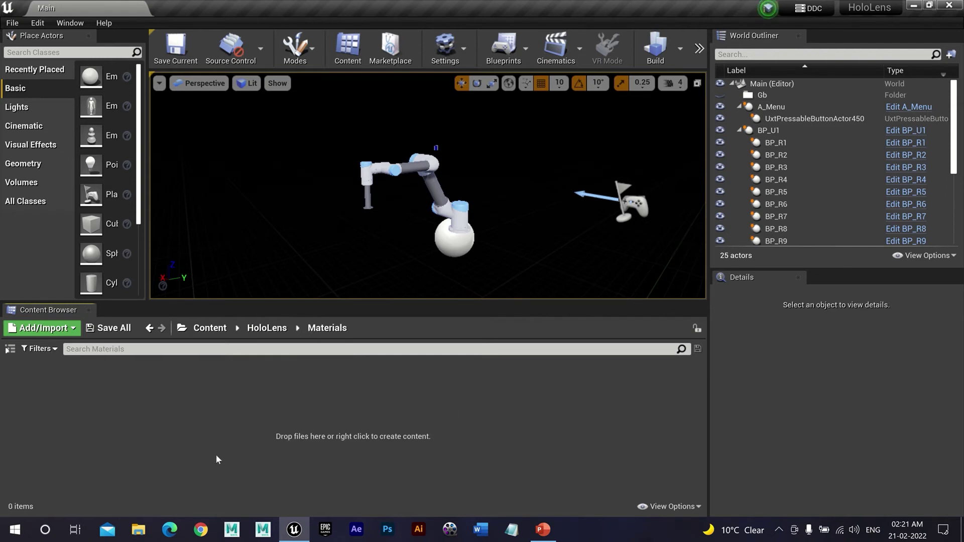
{"action": "left_click", "coordinate": [266, 328]}
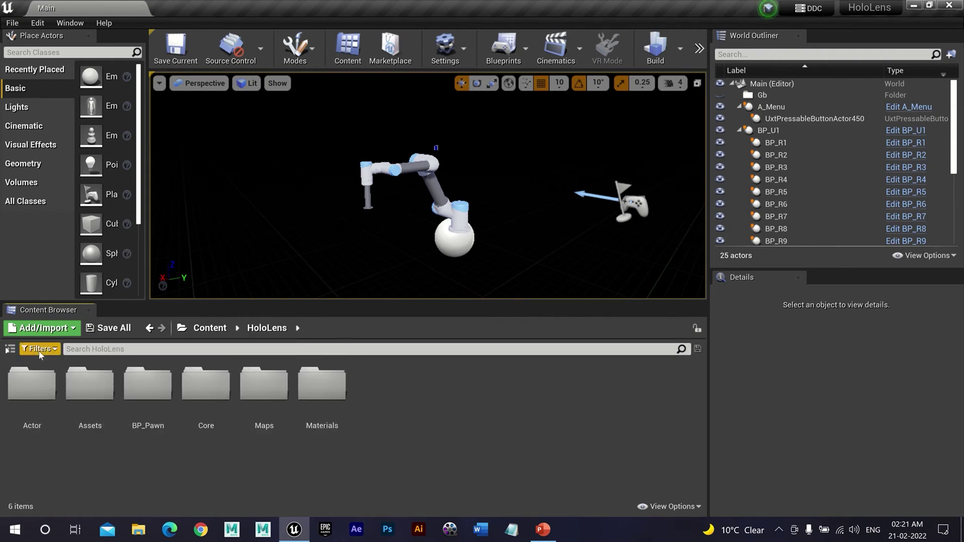
{"action": "left_click", "coordinate": [9, 350]}
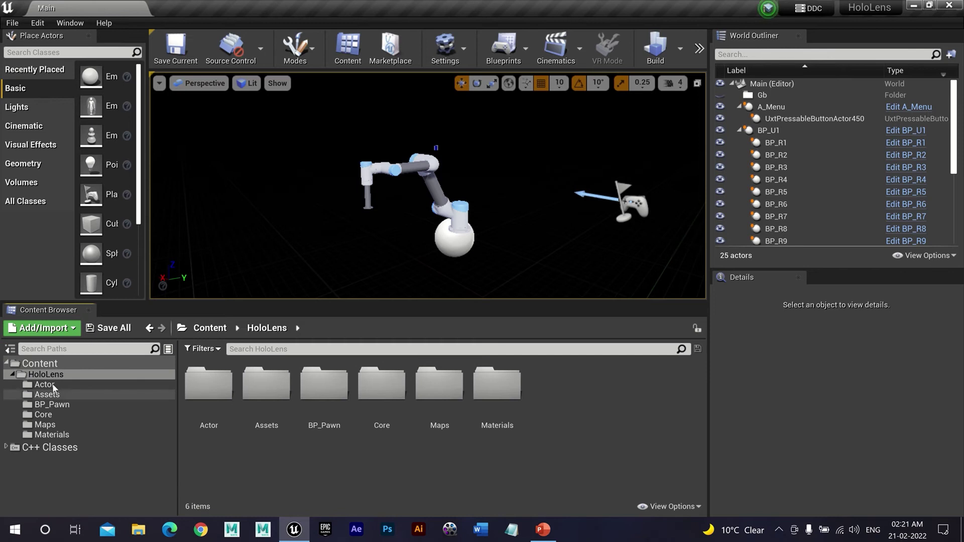
{"action": "left_click", "coordinate": [76, 378]}
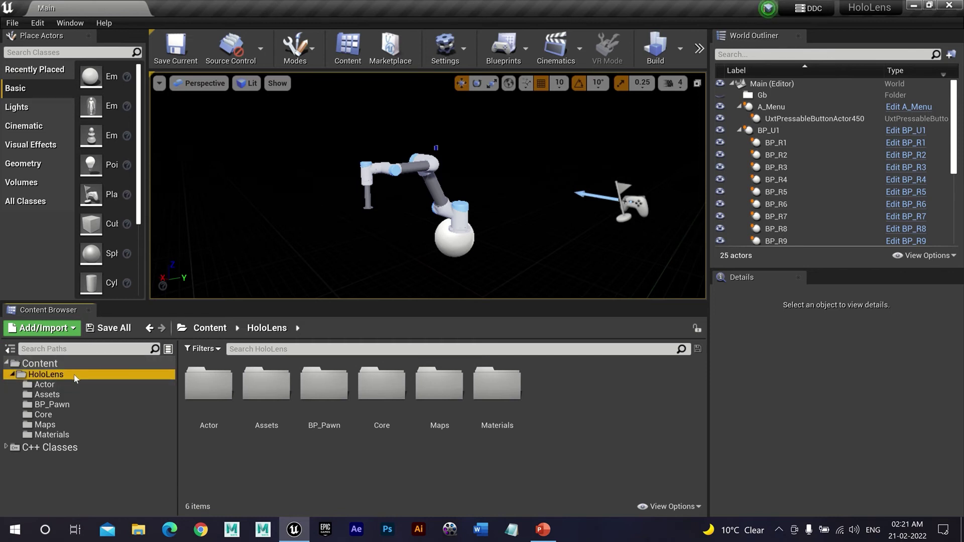
Pick Materials in the tree, return to Content, then open Materials_Vol1 in File Explorer
{"action": "left_click", "coordinate": [497, 384]}
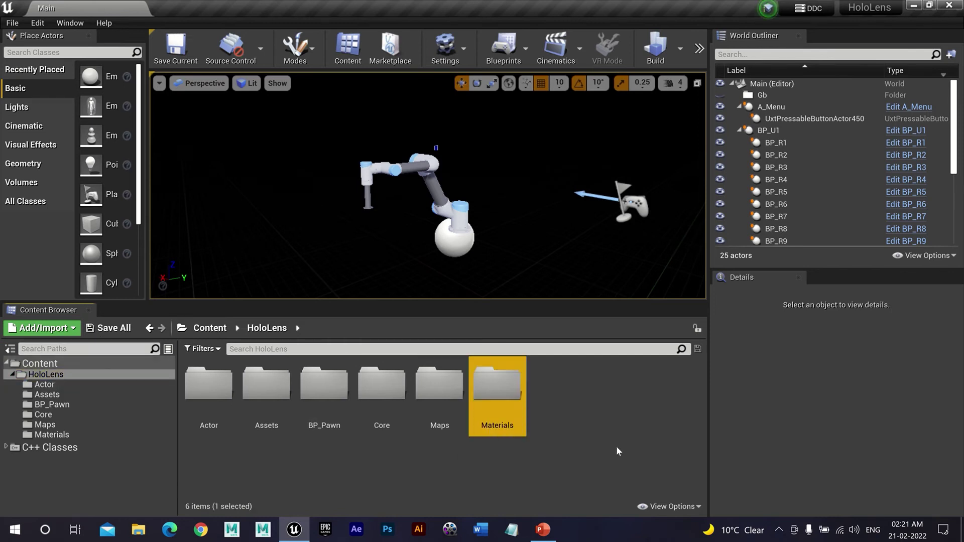
{"action": "left_click", "coordinate": [362, 463]}
{"action": "left_click", "coordinate": [50, 435]}
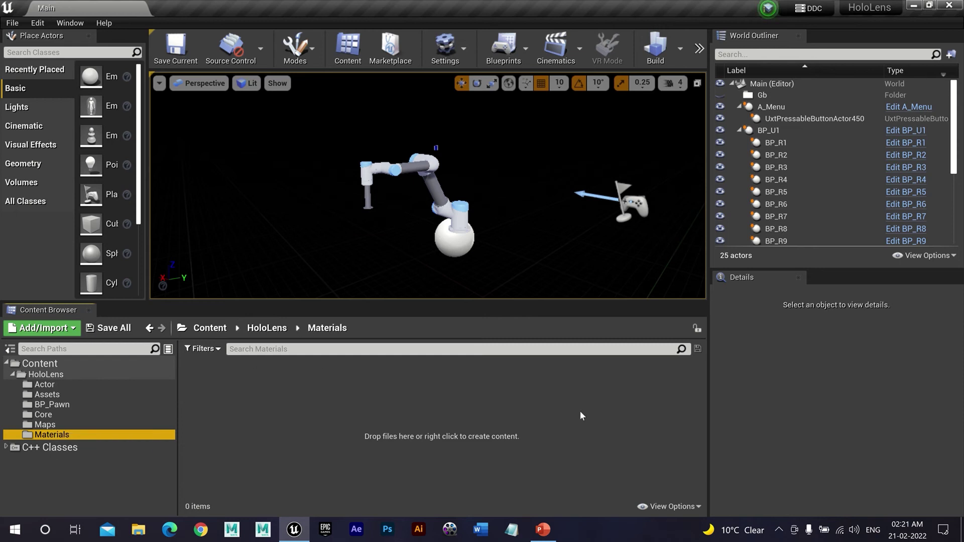
{"action": "left_click", "coordinate": [533, 421]}
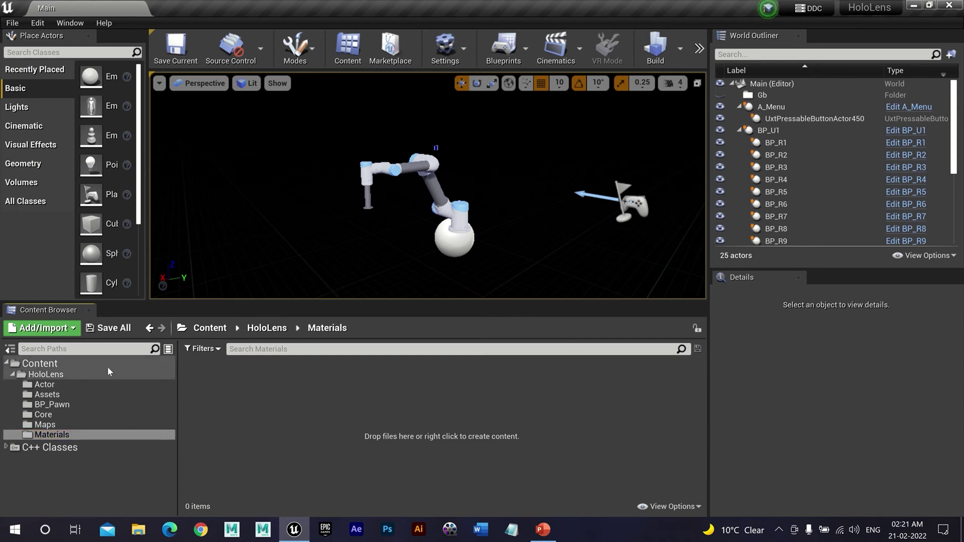
{"action": "left_click", "coordinate": [7, 365]}
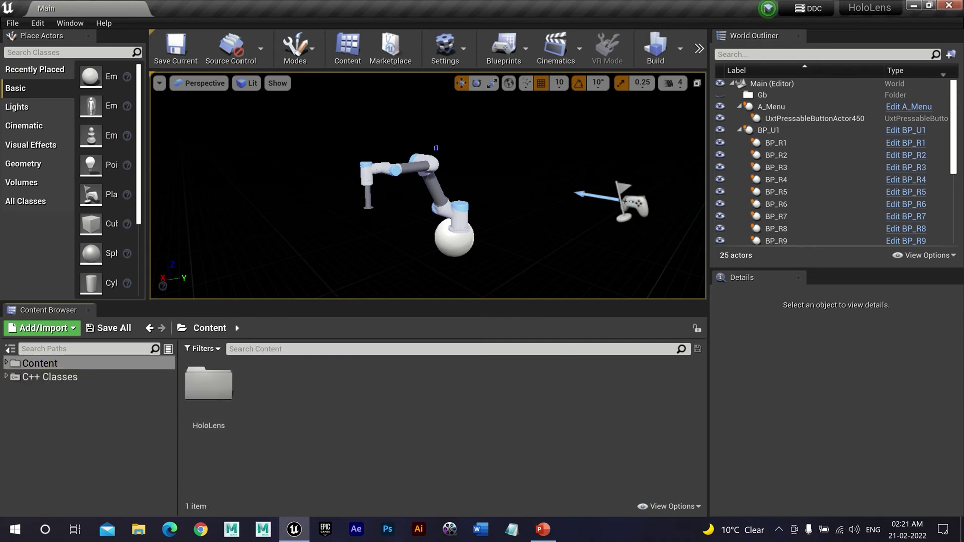
{"action": "key", "text": "alt+Tab"}
{"action": "double_click", "coordinate": [167, 106]}
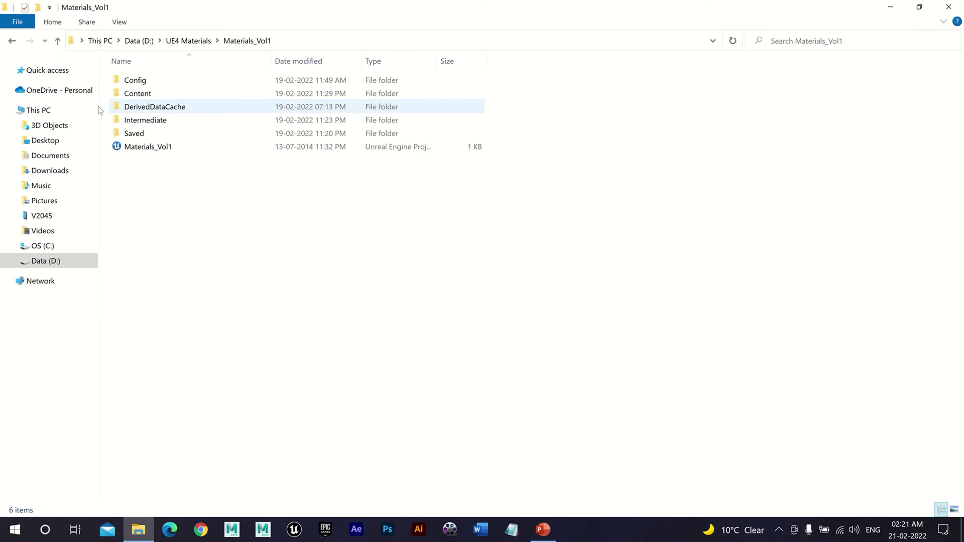
Copy the Materials_Vol1 folder from UE4 Materials and launch Unreal Engine
{"action": "left_click", "coordinate": [58, 41]}
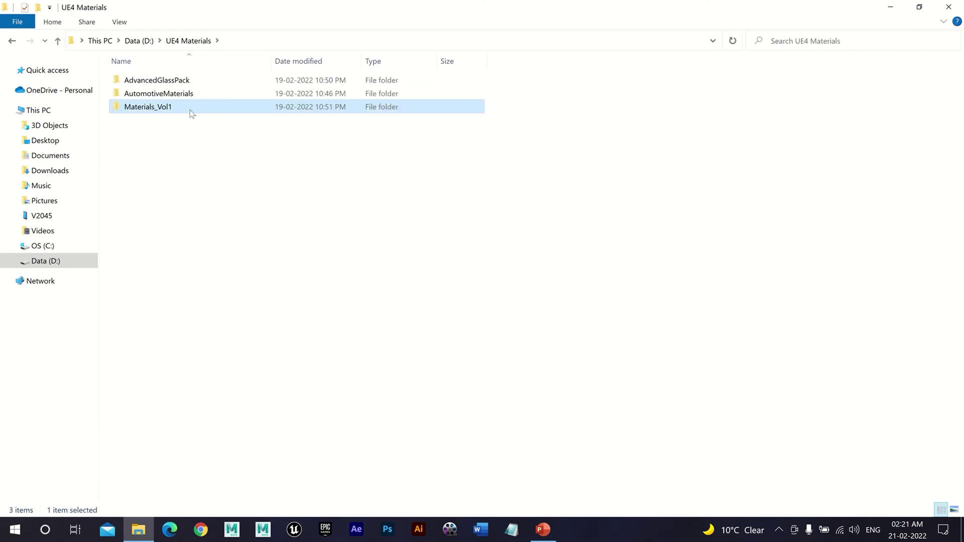
{"action": "right_click", "coordinate": [154, 107]}
{"action": "left_click", "coordinate": [185, 335]}
{"action": "left_click", "coordinate": [296, 532]}
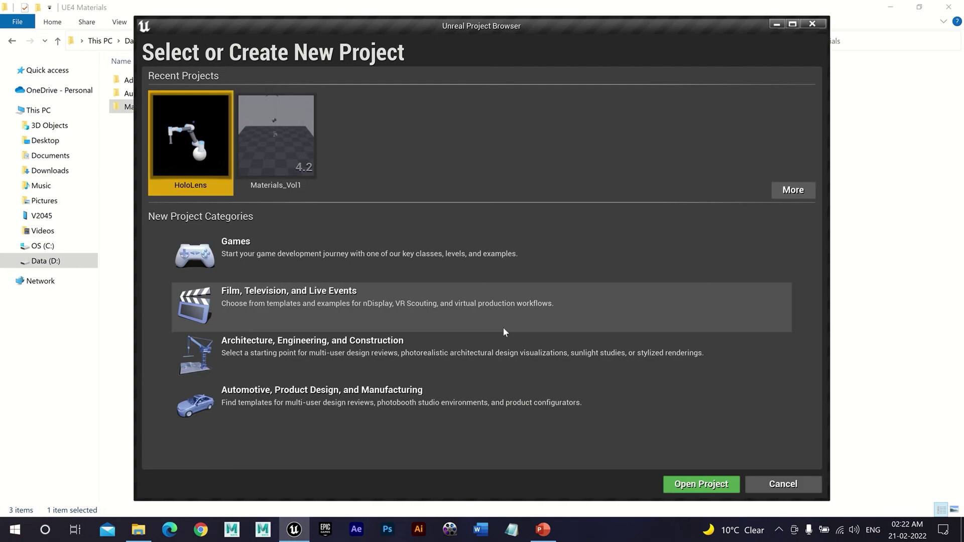
Reopen the HoloLens project, confirm its Materials folder is empty, and bring up HoloLens folder options
{"action": "left_click", "coordinate": [686, 485]}
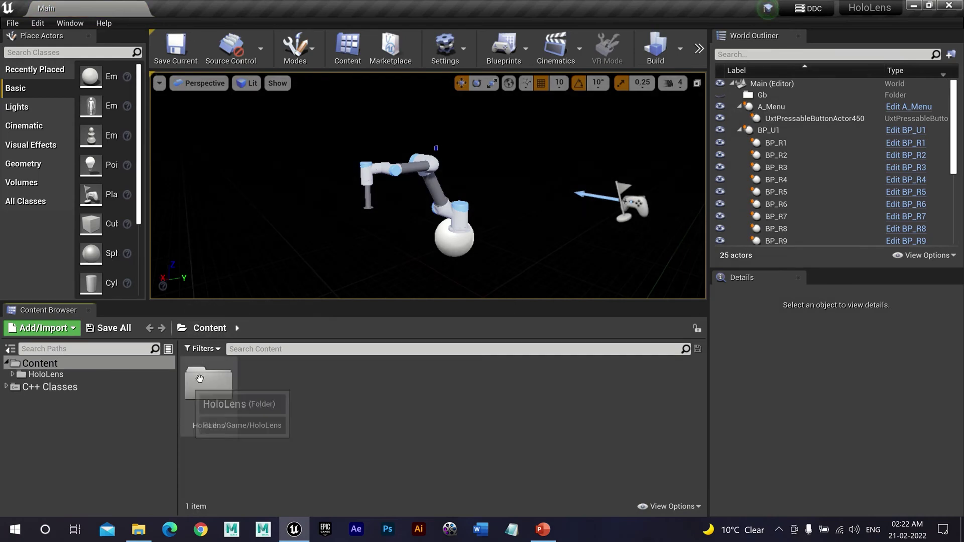
{"action": "double_click", "coordinate": [200, 378]}
{"action": "left_click", "coordinate": [515, 392]}
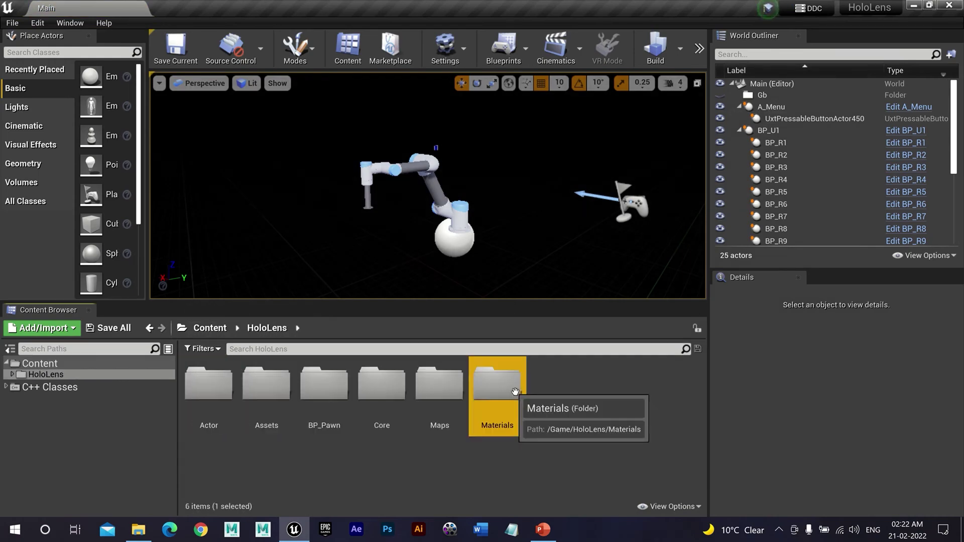
{"action": "double_click", "coordinate": [514, 392]}
{"action": "left_click", "coordinate": [267, 328]}
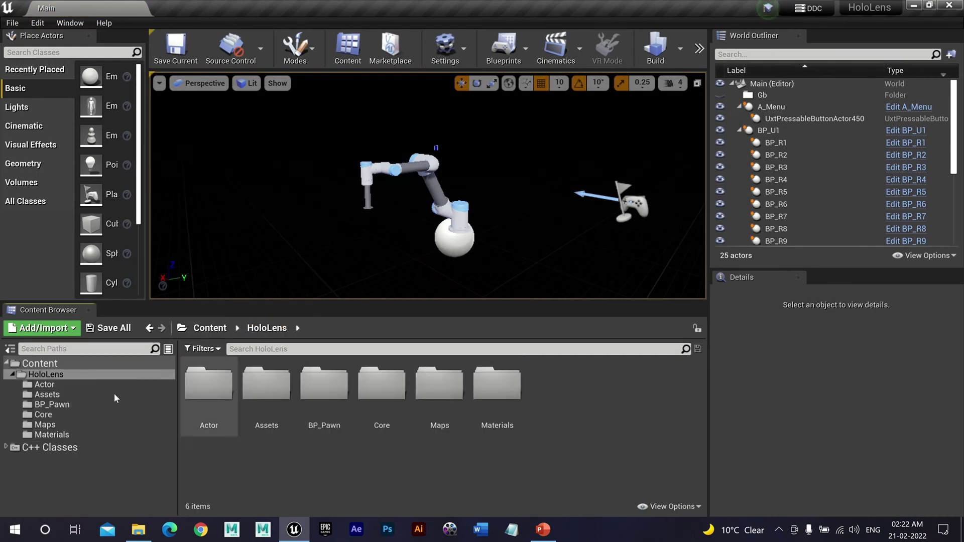
{"action": "right_click", "coordinate": [67, 366]}
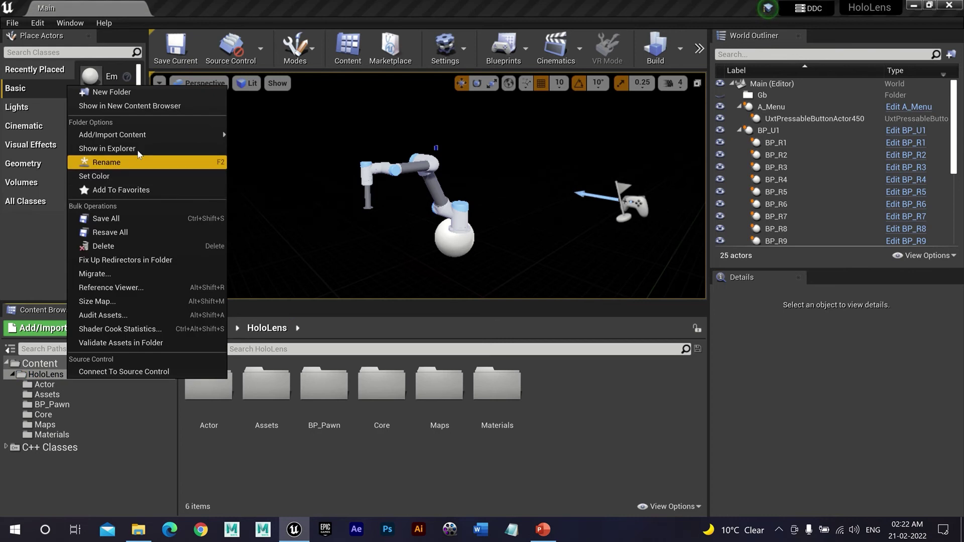
Reveal HoloLens on disk and paste Materials_Vol1 into its Materials folder
{"action": "left_click", "coordinate": [137, 149]}
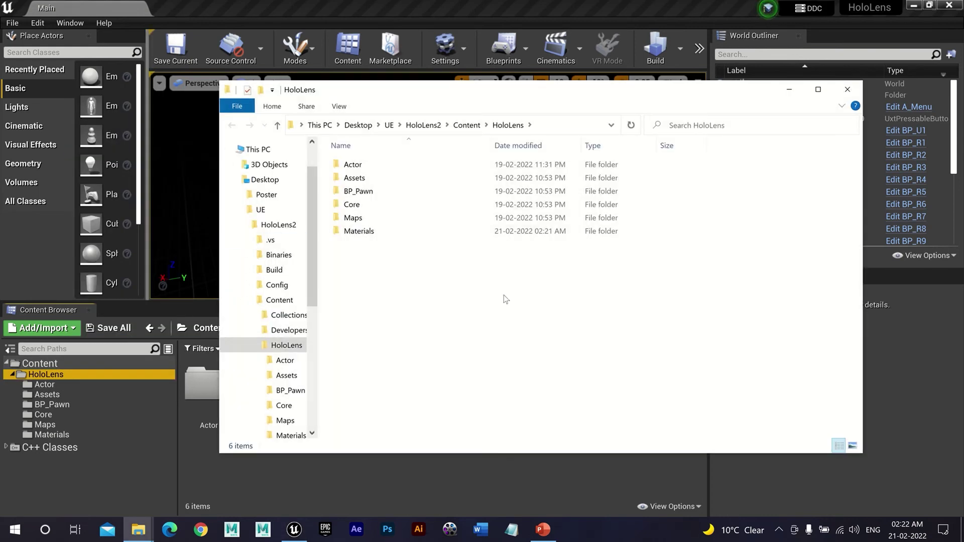
{"action": "left_click", "coordinate": [370, 232]}
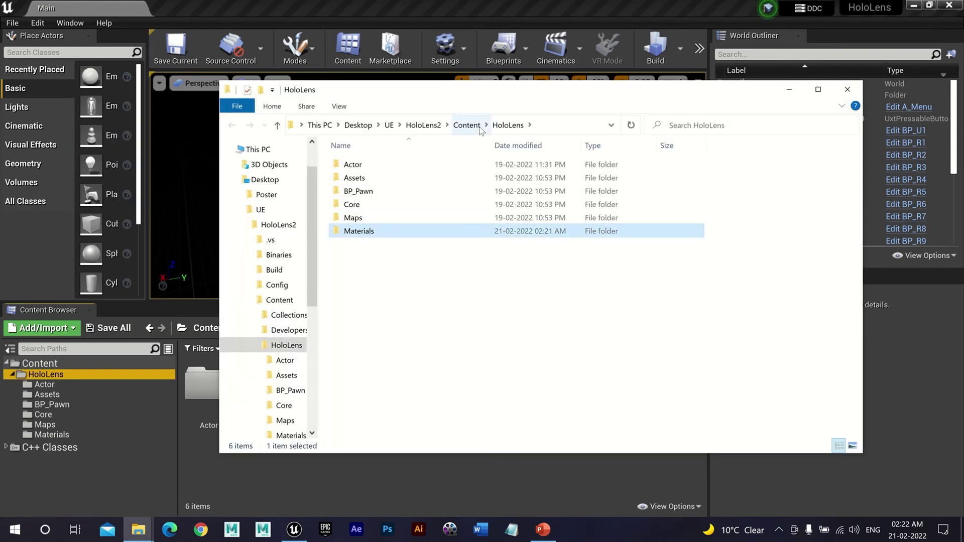
{"action": "double_click", "coordinate": [373, 234]}
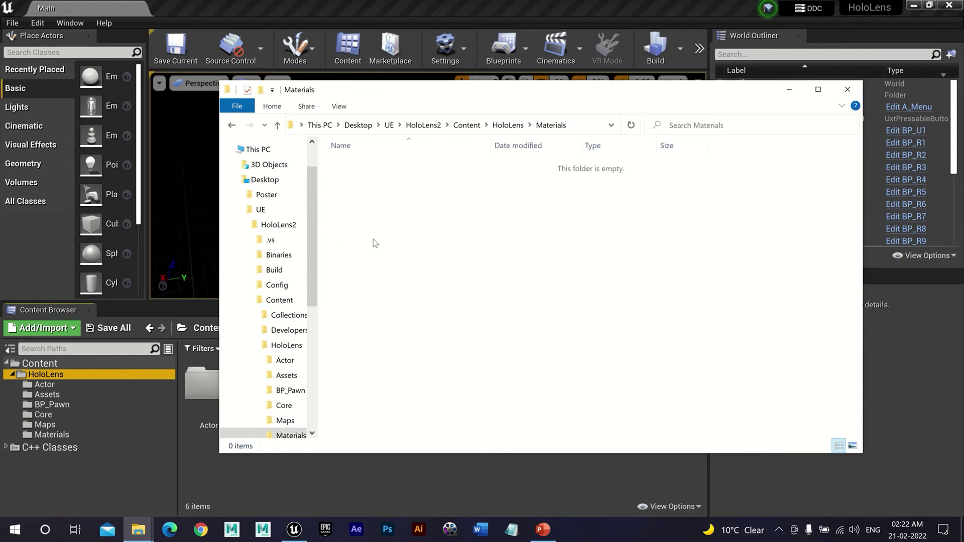
{"action": "right_click", "coordinate": [583, 263]}
{"action": "key", "text": "Escape"}
{"action": "key", "text": "ctrl+v"}
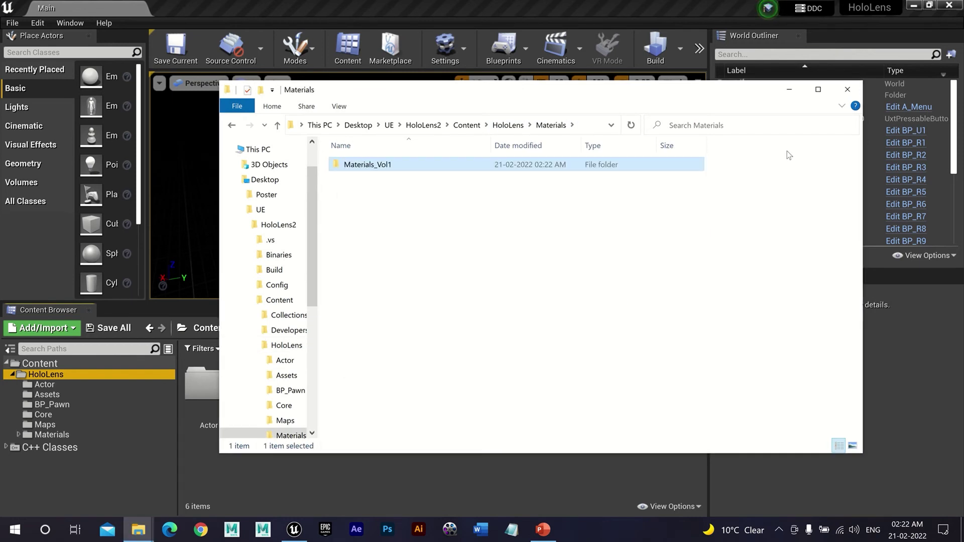
Put away the Explorer windows and reopen the HoloLens project in Unreal Engine
{"action": "left_click", "coordinate": [848, 89]}
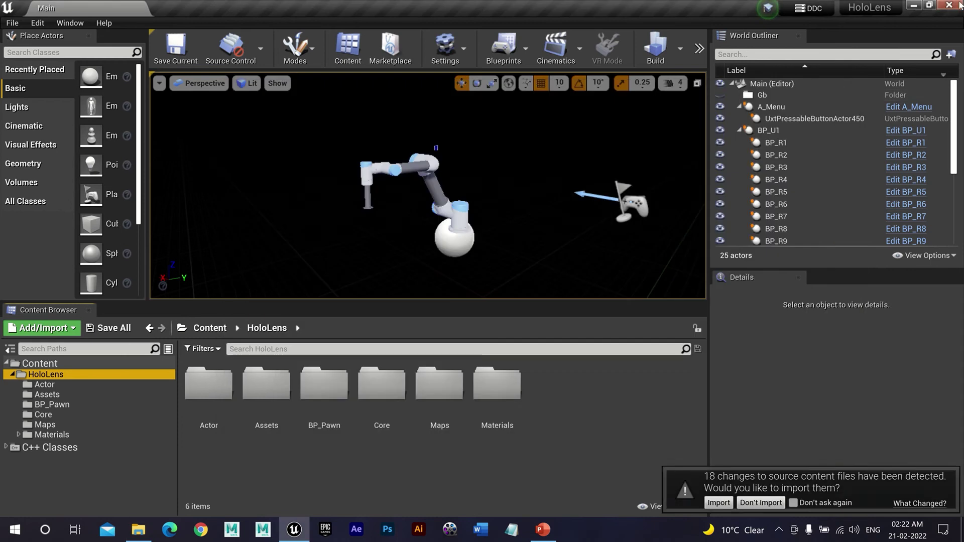
{"action": "left_click", "coordinate": [897, 9]}
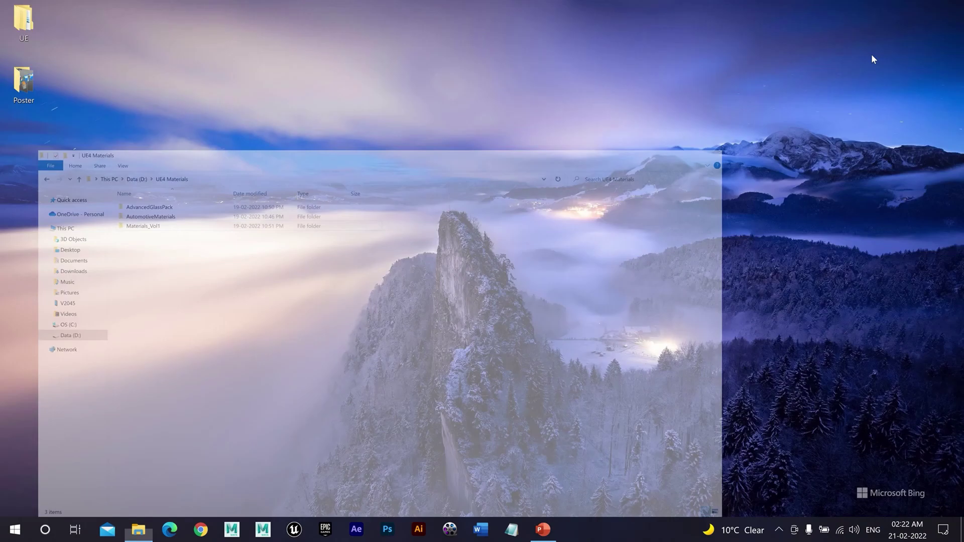
{"action": "left_click", "coordinate": [296, 528]}
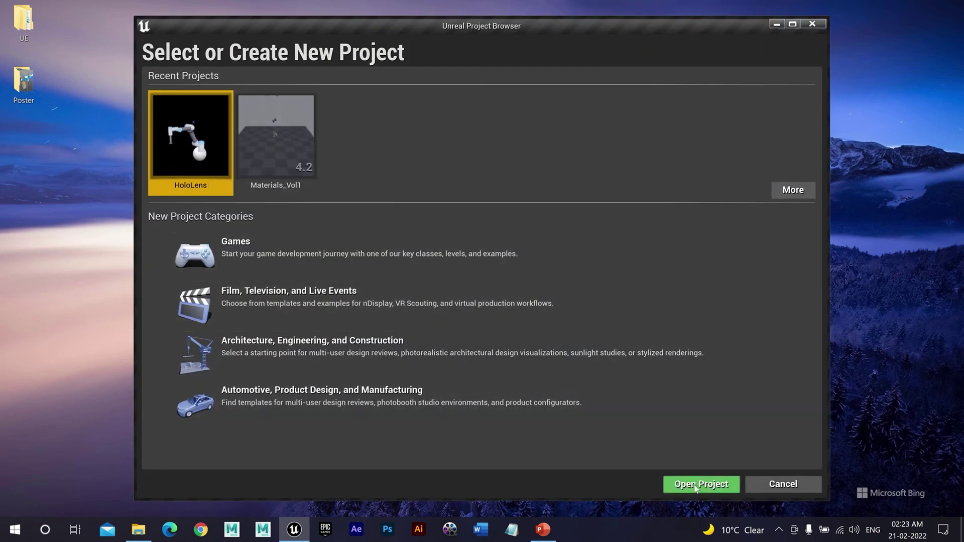
{"action": "left_click", "coordinate": [696, 484]}
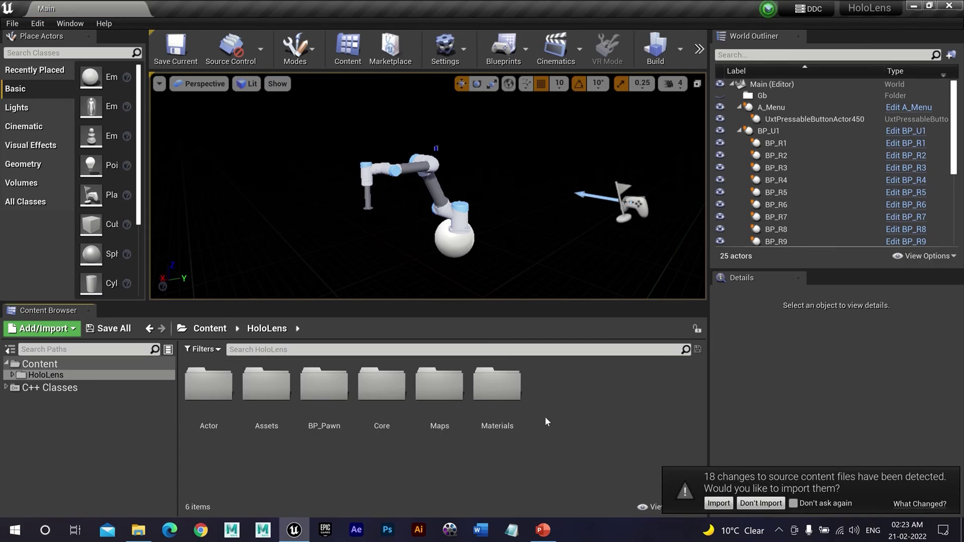
Browse Materials > Materials_Vol1 > Content > Materials > Plastics and open Plastic_Glossy
{"action": "double_click", "coordinate": [498, 394]}
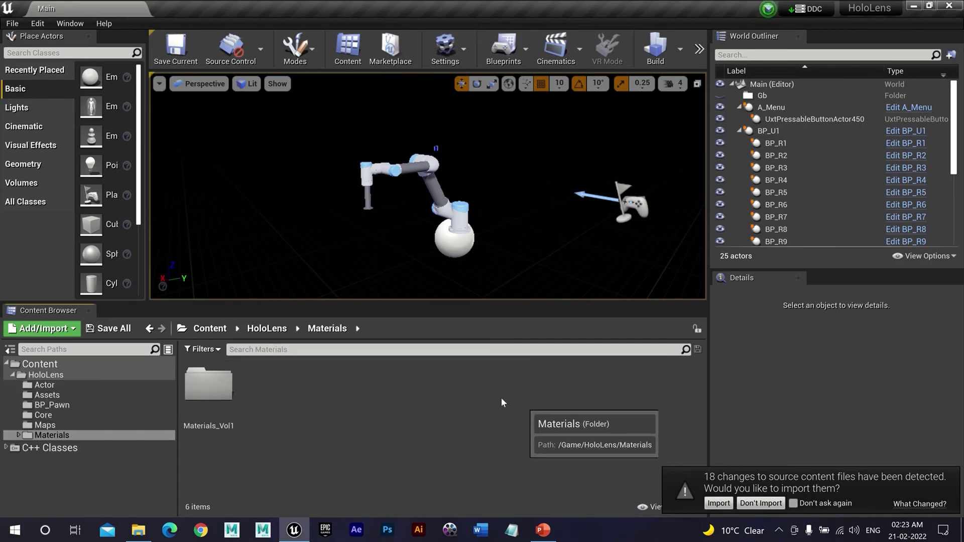
{"action": "double_click", "coordinate": [209, 386]}
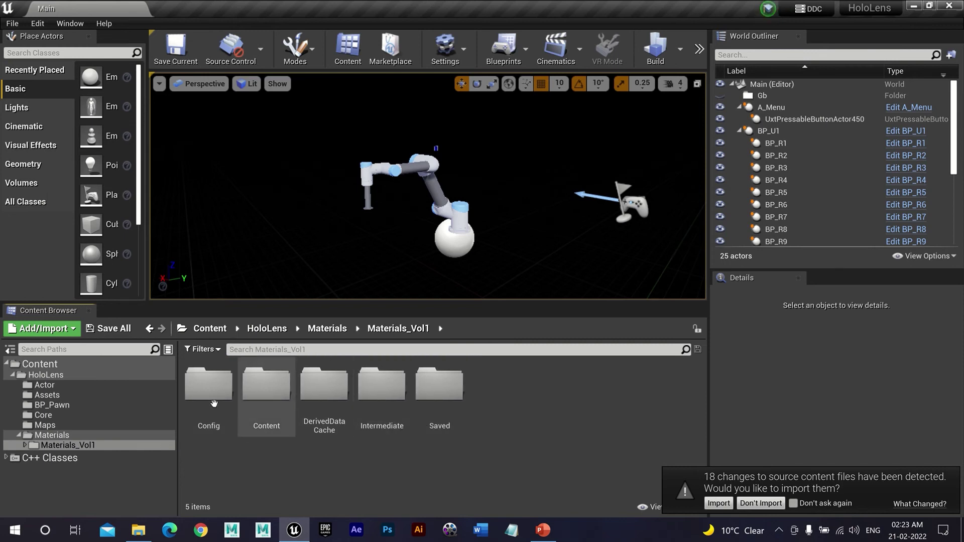
{"action": "double_click", "coordinate": [266, 387]}
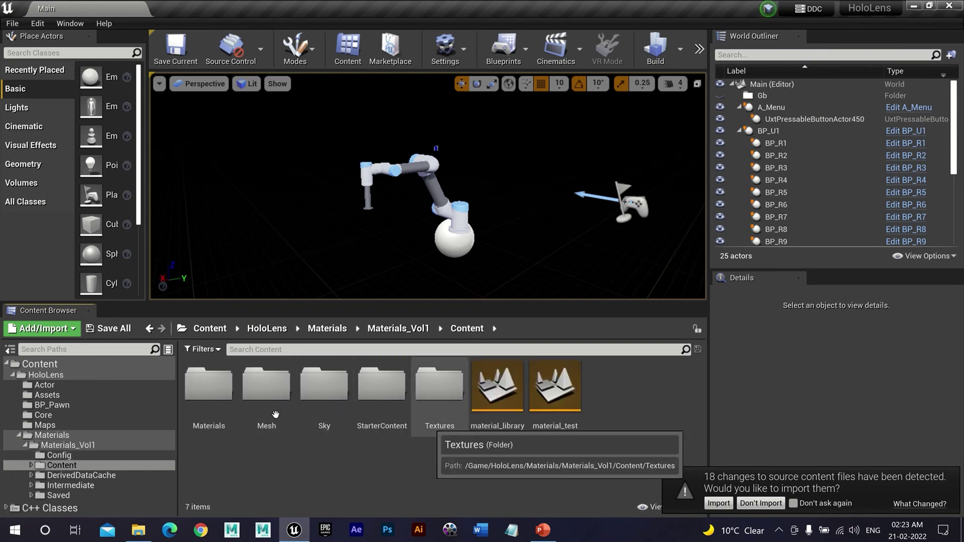
{"action": "left_click", "coordinate": [210, 400]}
{"action": "double_click", "coordinate": [209, 401]}
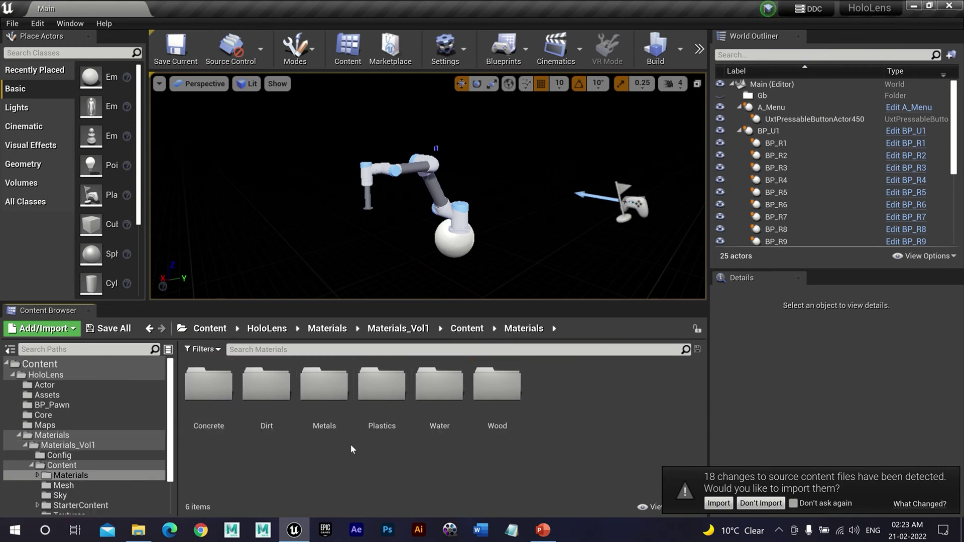
{"action": "double_click", "coordinate": [382, 389]}
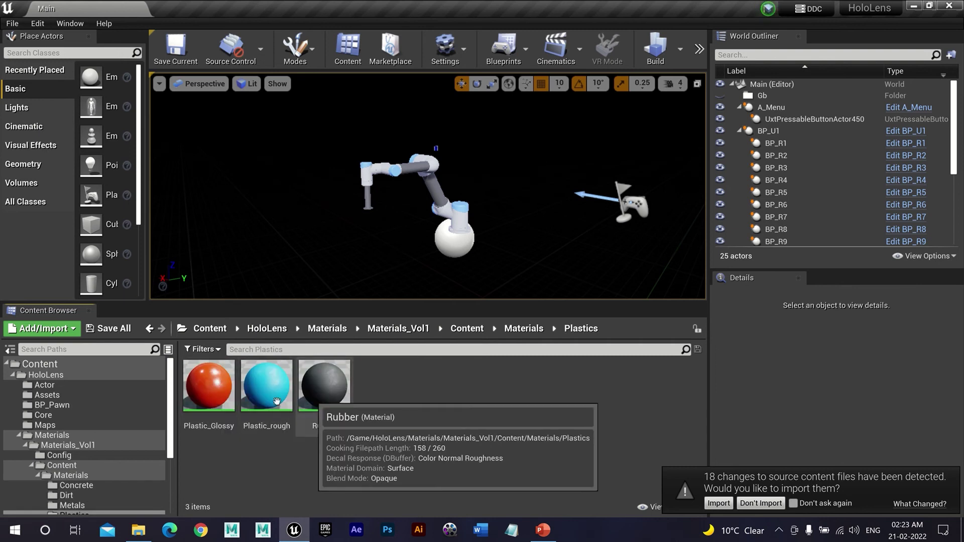
{"action": "double_click", "coordinate": [215, 385]}
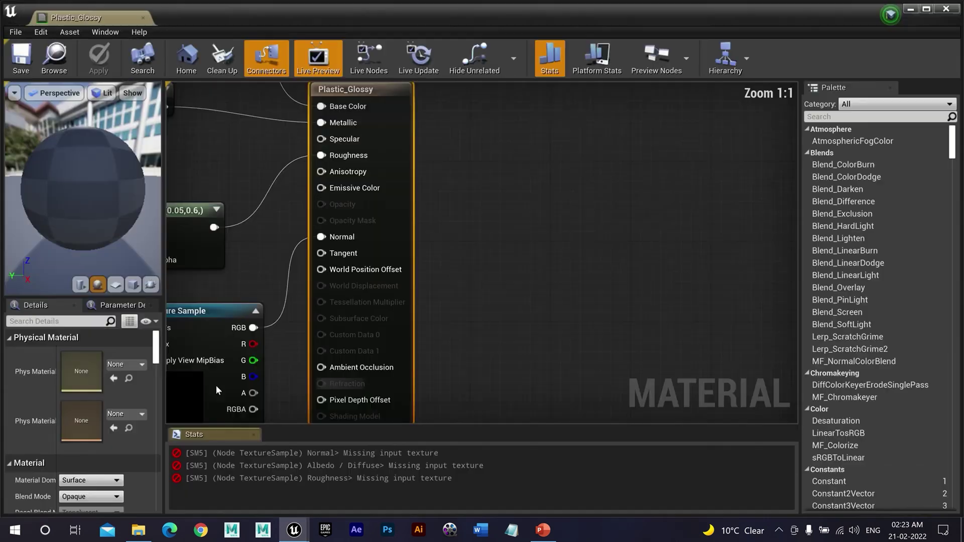
Move Plastic_Glossy's erroring Texture Sample nodes aside, select the albedo node, then close the editor
{"action": "scroll", "coordinate": [523, 262], "scroll_direction": "down", "scroll_amount": 1}
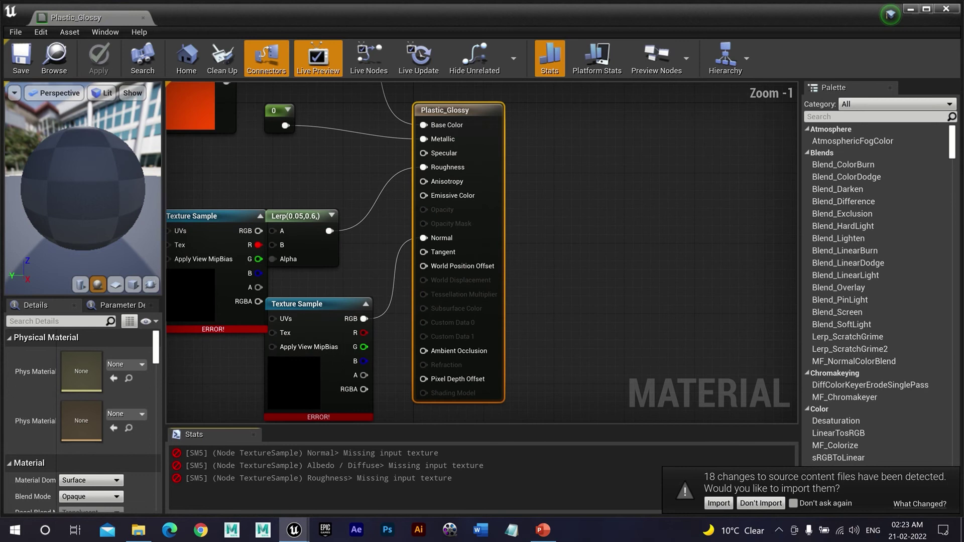
{"action": "right_click_drag", "start_coordinate": [433, 277], "coordinate": [620, 274]}
{"action": "left_click_drag", "start_coordinate": [406, 310], "coordinate": [291, 302]}
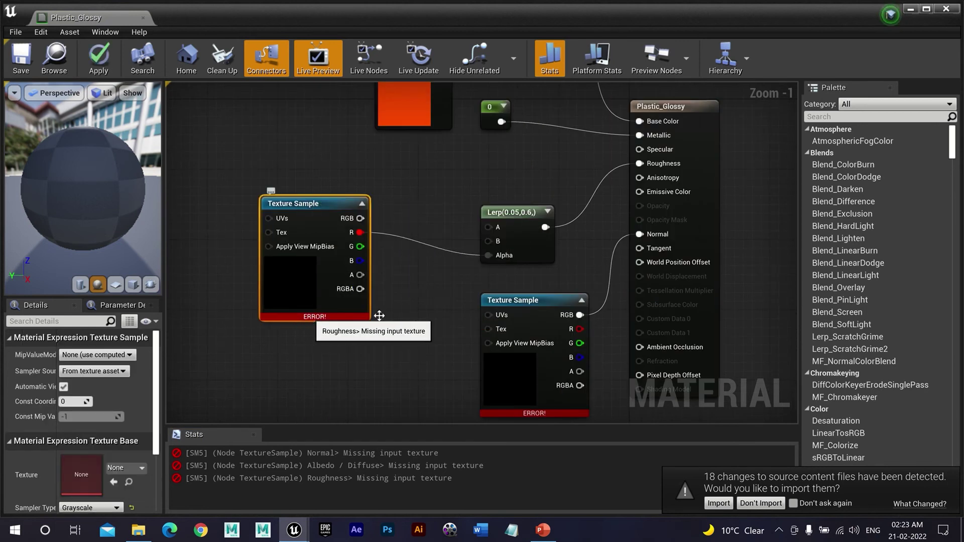
{"action": "left_click_drag", "start_coordinate": [503, 305], "coordinate": [451, 297]}
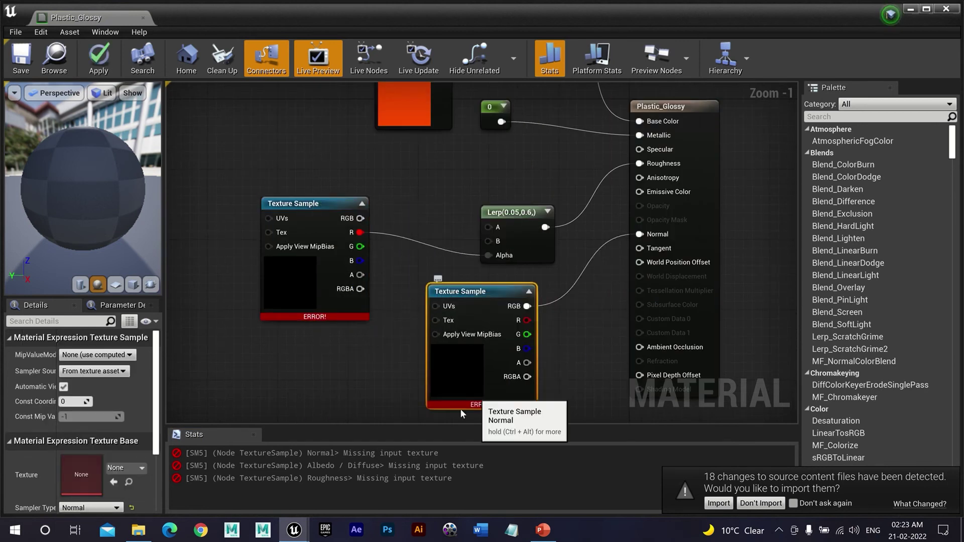
{"action": "scroll", "coordinate": [381, 226], "scroll_direction": "down", "scroll_amount": 3}
{"action": "right_click_drag", "start_coordinate": [365, 169], "coordinate": [373, 290]}
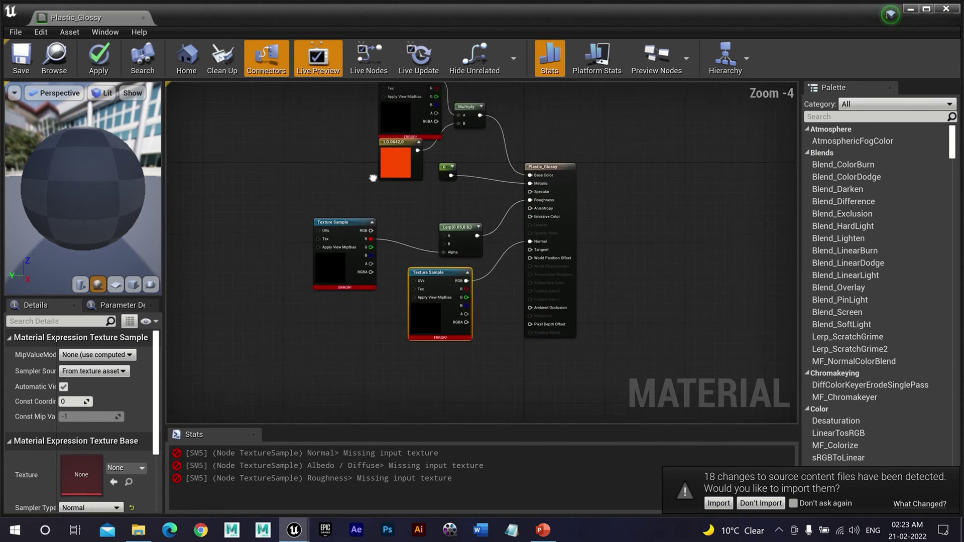
{"action": "scroll", "coordinate": [397, 253], "scroll_direction": "up", "scroll_amount": 2}
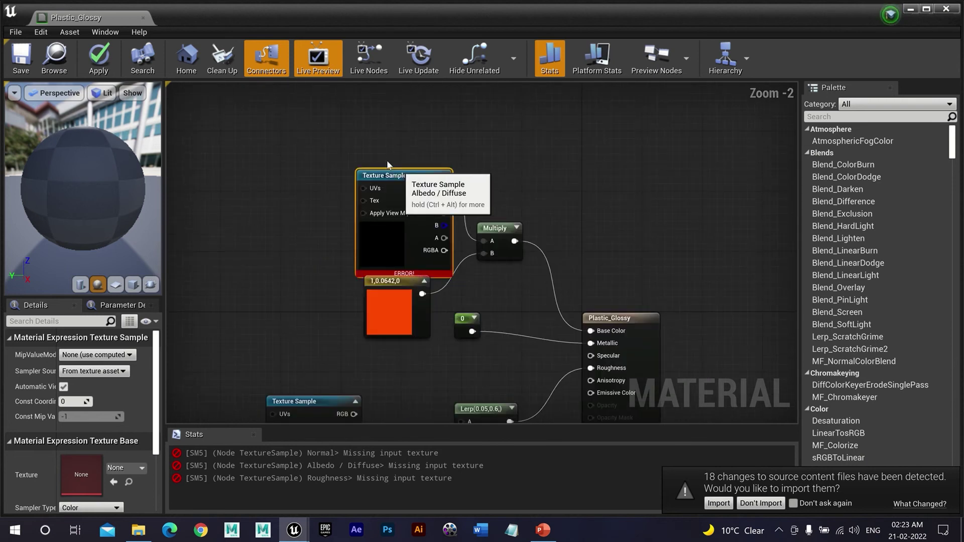
{"action": "left_click", "coordinate": [392, 215]}
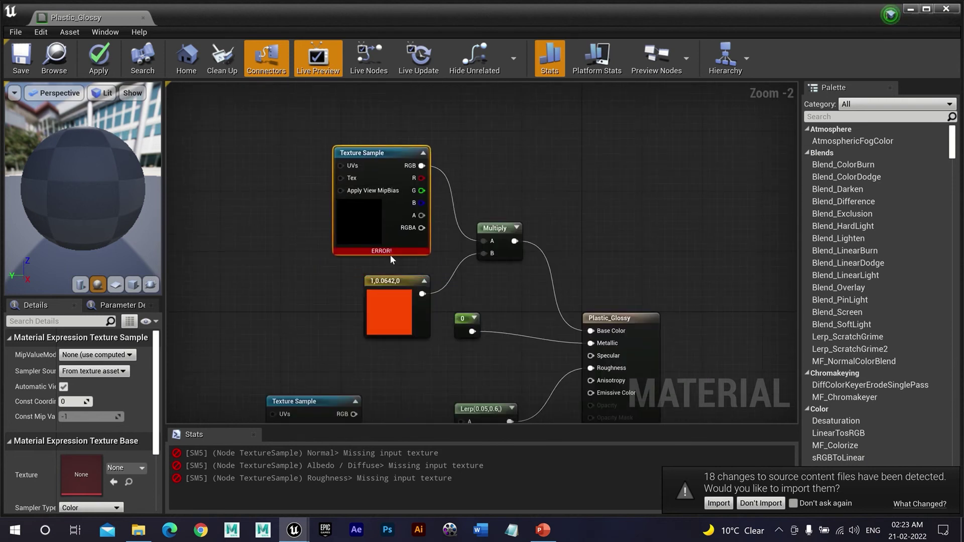
{"action": "left_click", "coordinate": [946, 8]}
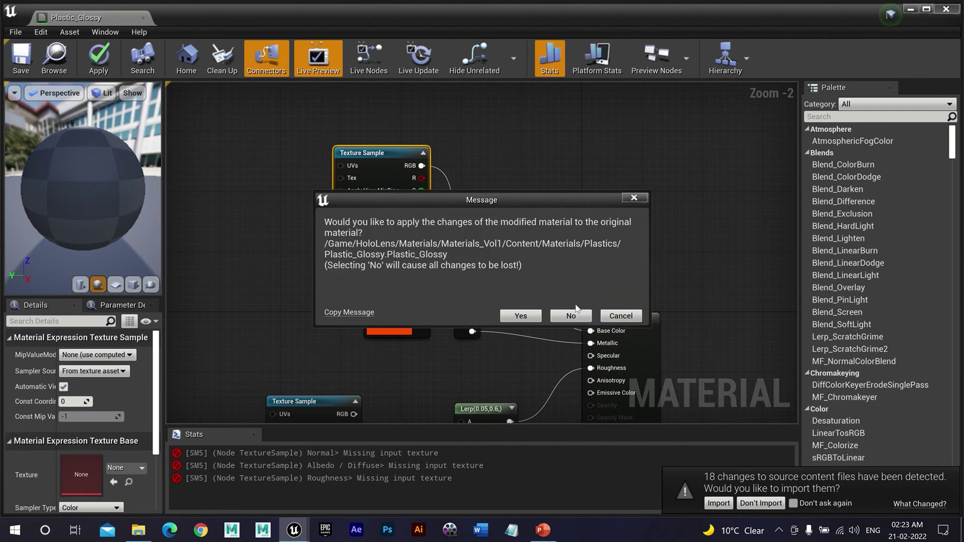
Discard Plastic_Glossy's changes and show the HoloLens content folder in File Explorer
{"action": "left_click", "coordinate": [562, 317]}
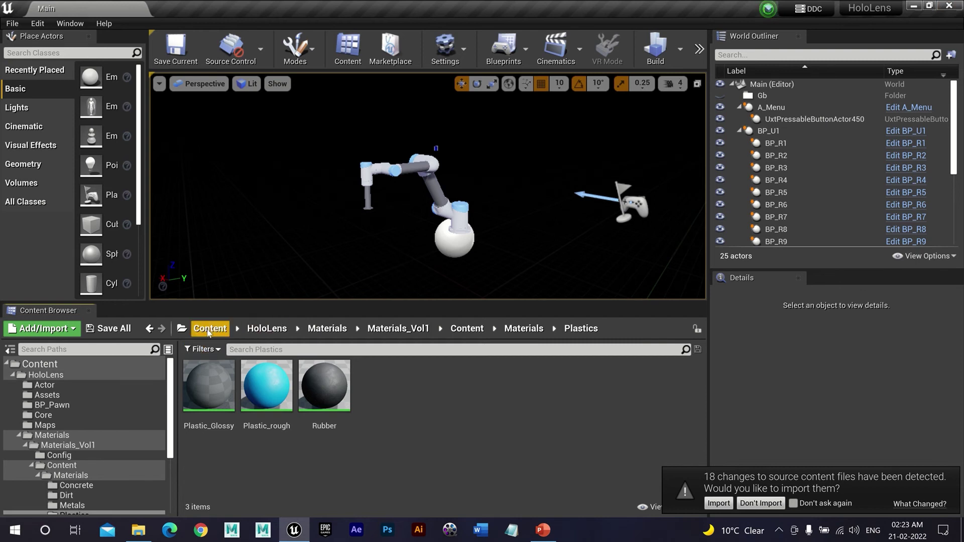
{"action": "left_click", "coordinate": [49, 377]}
{"action": "right_click", "coordinate": [49, 377]}
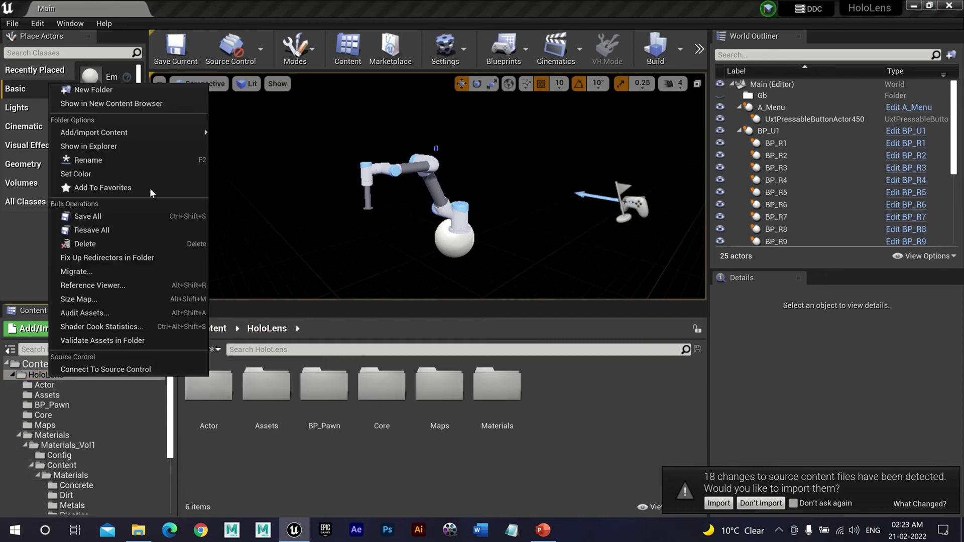
{"action": "left_click", "coordinate": [123, 150]}
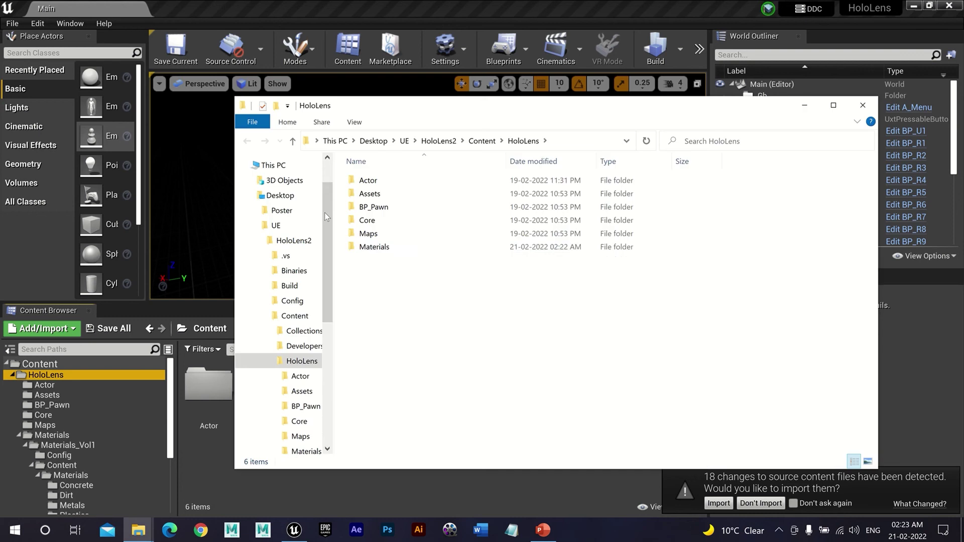
Delete the Materials folder from the HoloLens project's content on disk and close File Explorer
{"action": "left_click", "coordinate": [390, 248]}
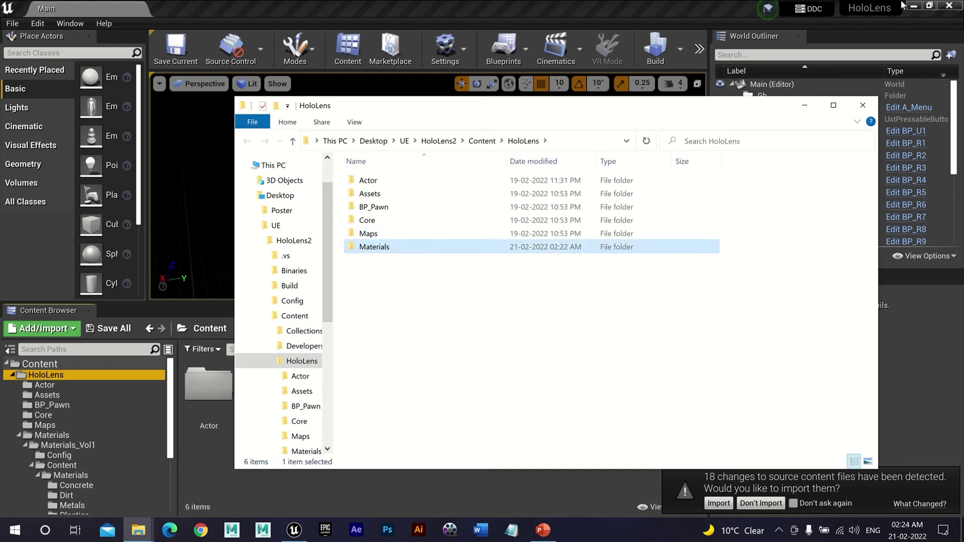
{"action": "key", "text": "super+Home"}
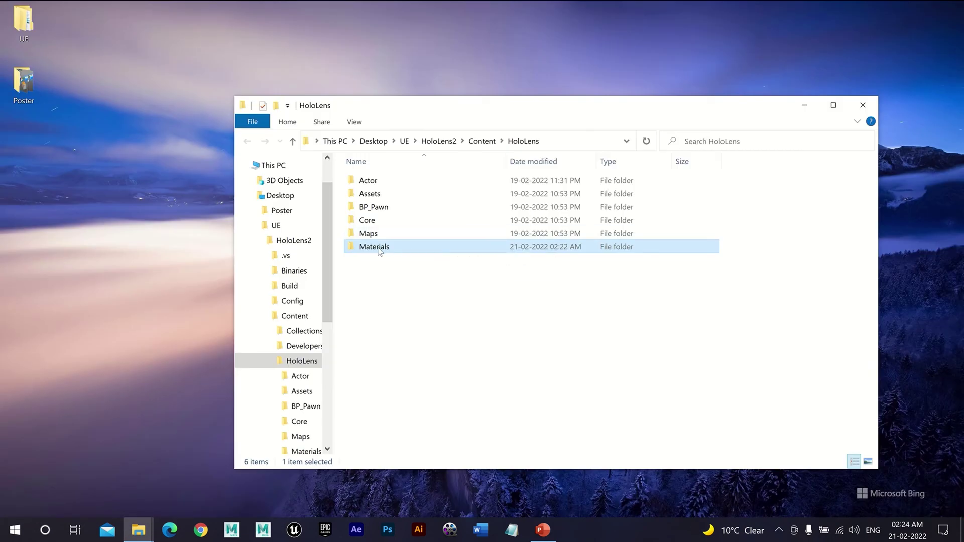
{"action": "right_click", "coordinate": [379, 249]}
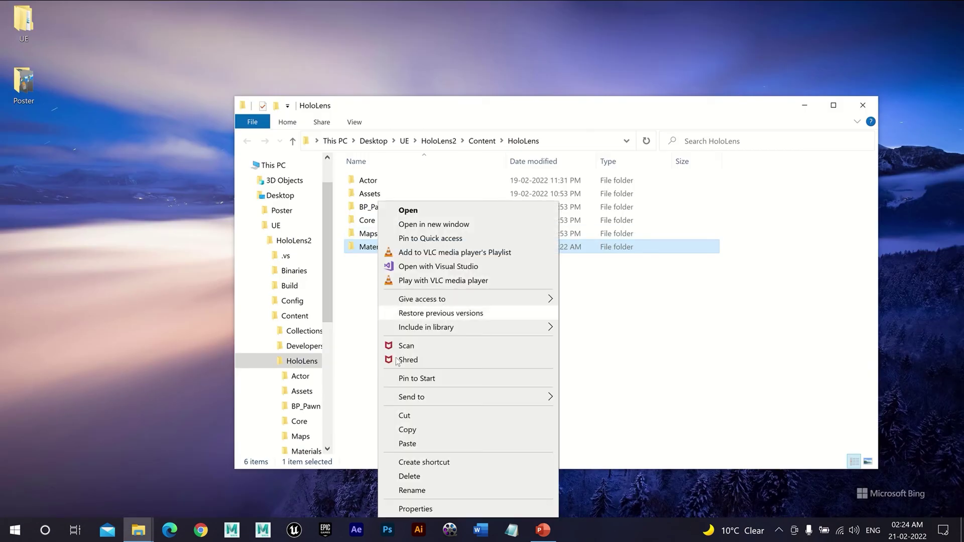
{"action": "left_click", "coordinate": [406, 476]}
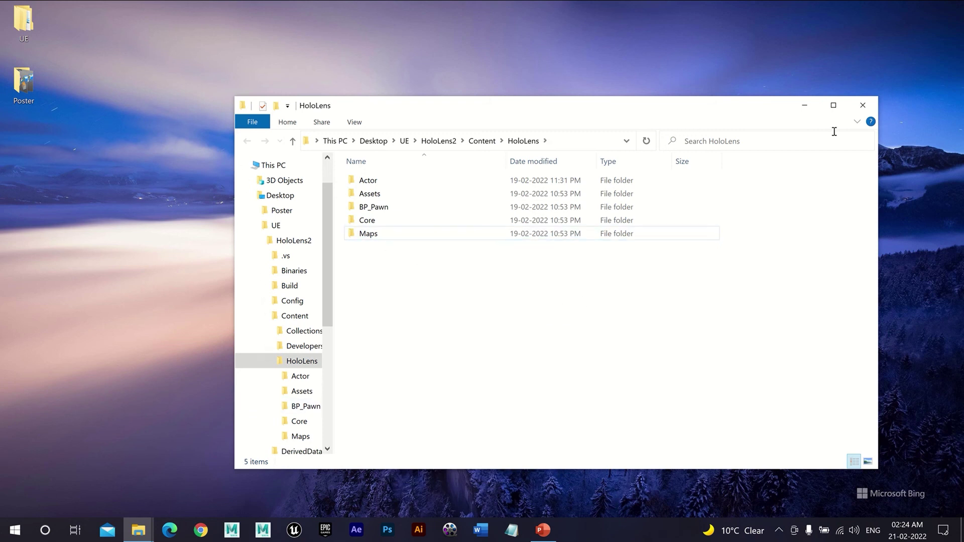
{"action": "left_click", "coordinate": [864, 106]}
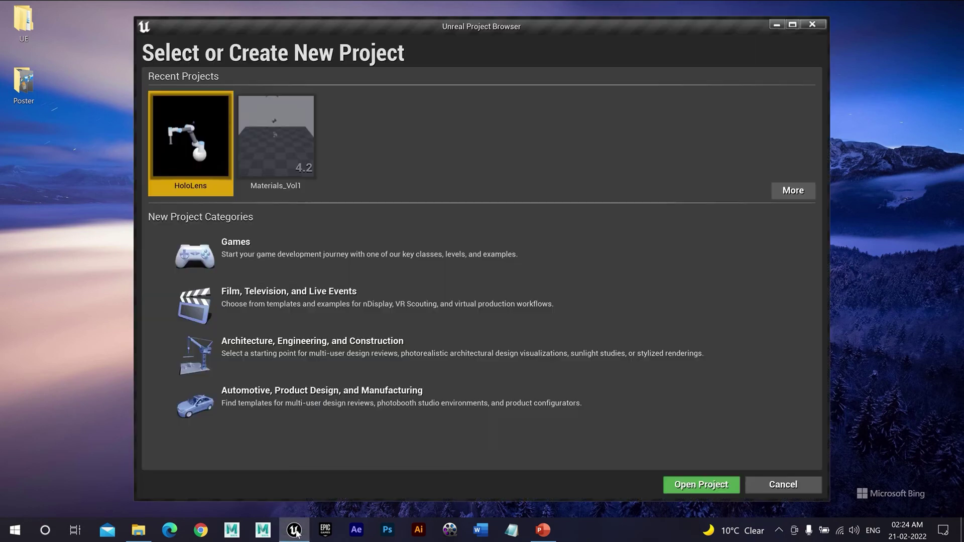
In the Project Browser, show all projects and browse for a project file on disk
{"action": "mouse_move", "coordinate": [296, 531]}
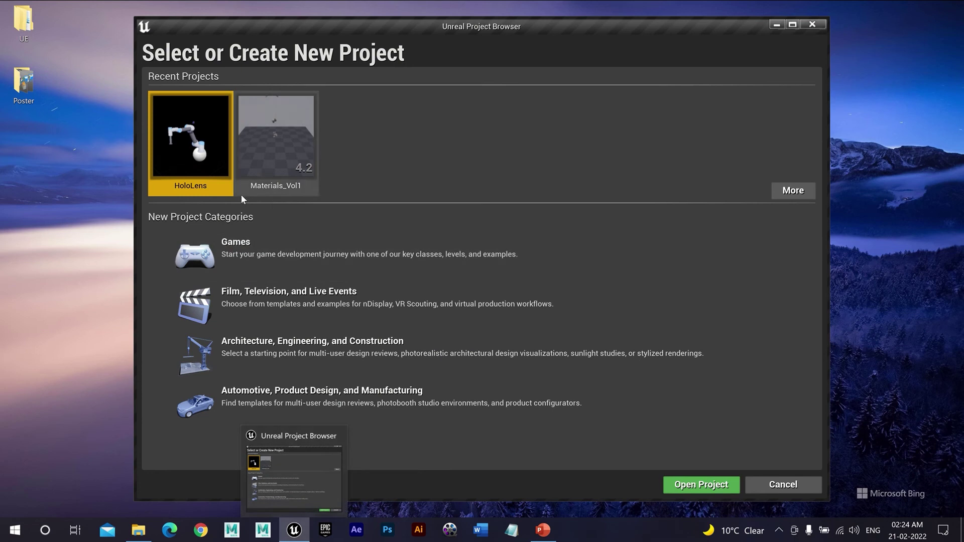
{"action": "left_click", "coordinate": [271, 148]}
{"action": "left_click", "coordinate": [220, 157]}
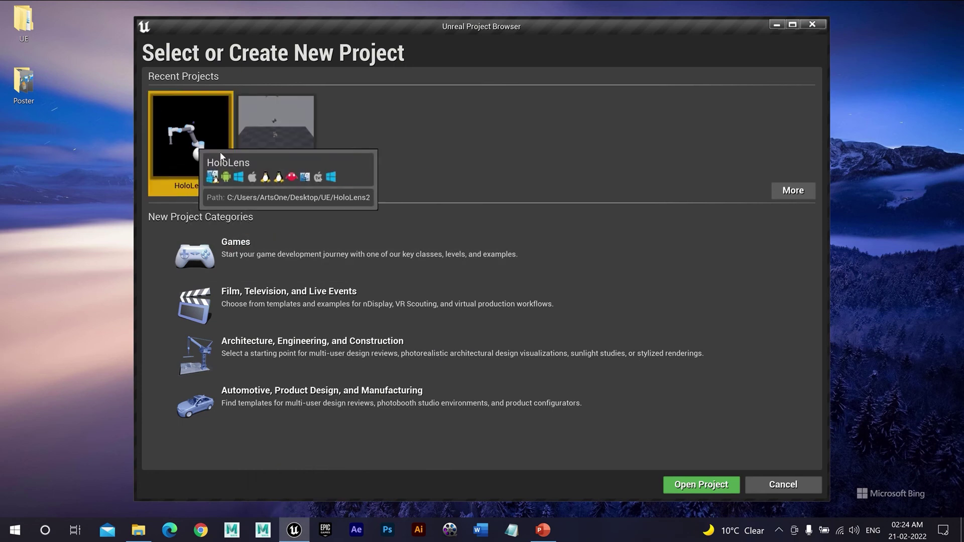
{"action": "left_click", "coordinate": [784, 191]}
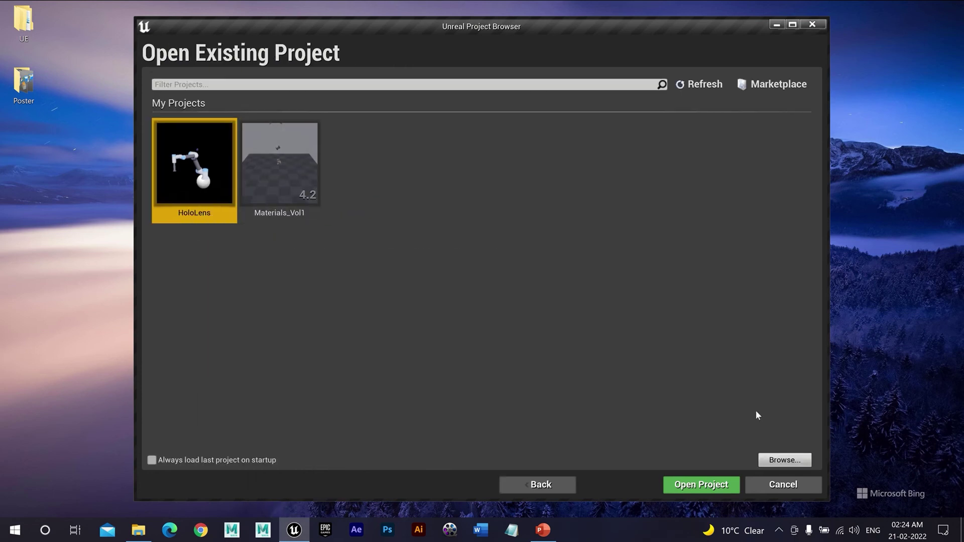
{"action": "left_click", "coordinate": [782, 458]}
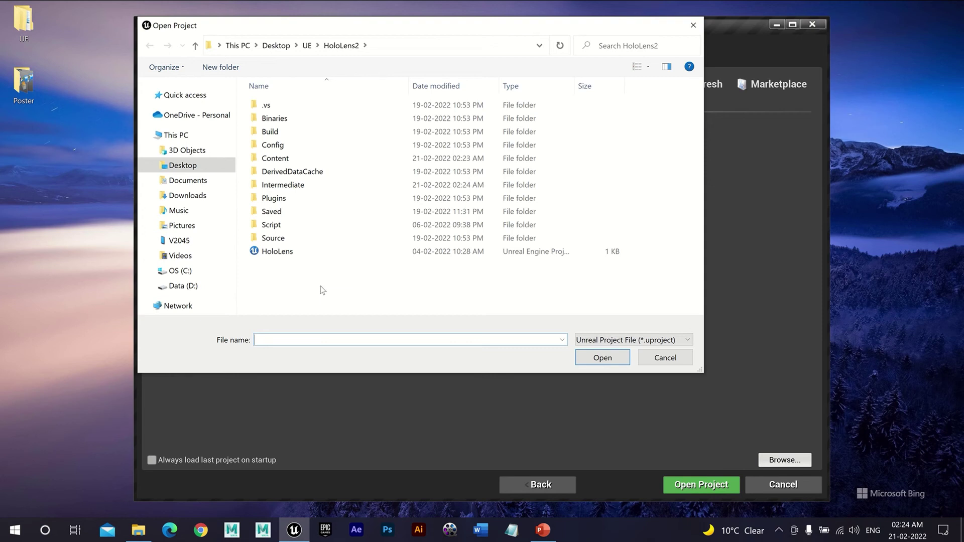
Open the project file in D:\UE4 Materials\Materials_Vol1, skipping version conversion
{"action": "left_click", "coordinate": [182, 286]}
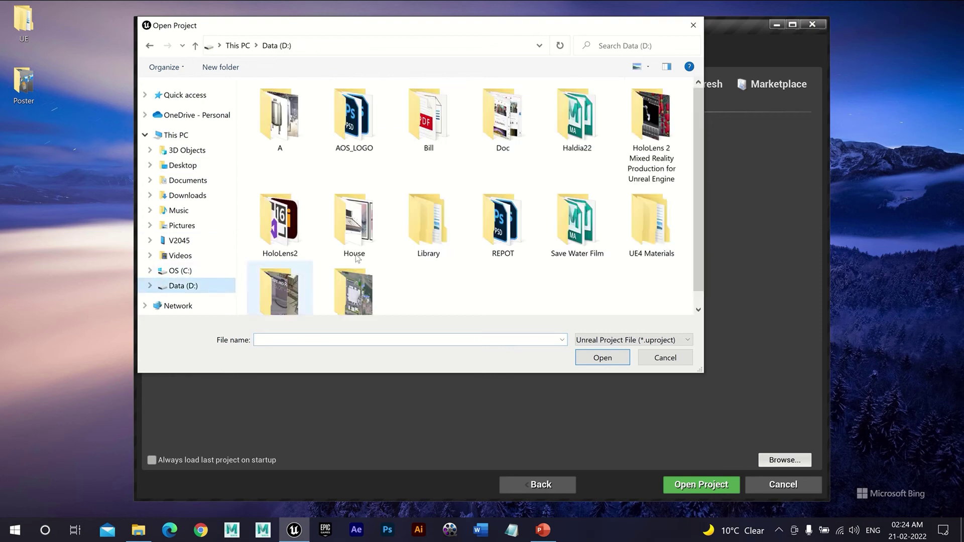
{"action": "scroll", "coordinate": [615, 228], "scroll_direction": "down", "scroll_amount": 1}
{"action": "double_click", "coordinate": [647, 206]}
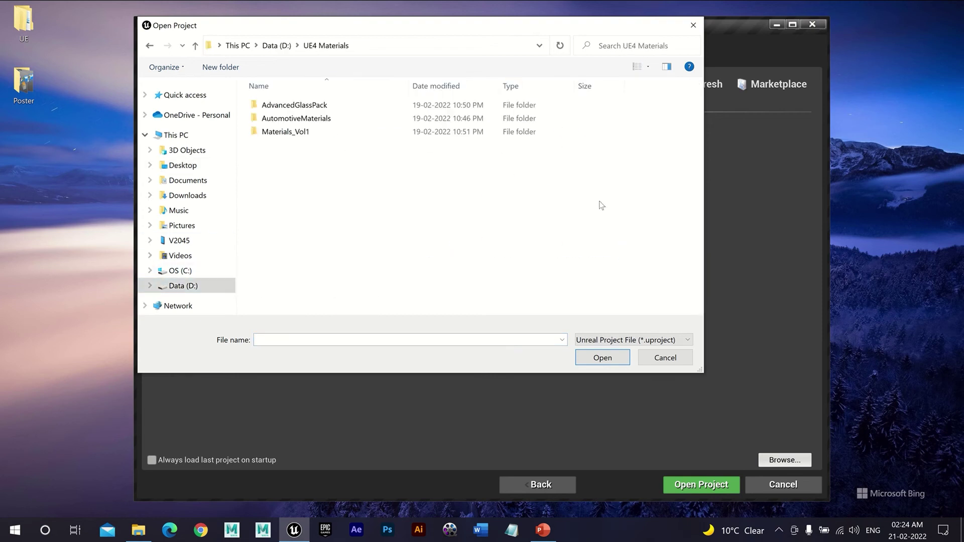
{"action": "double_click", "coordinate": [318, 134]}
{"action": "left_click", "coordinate": [365, 170]}
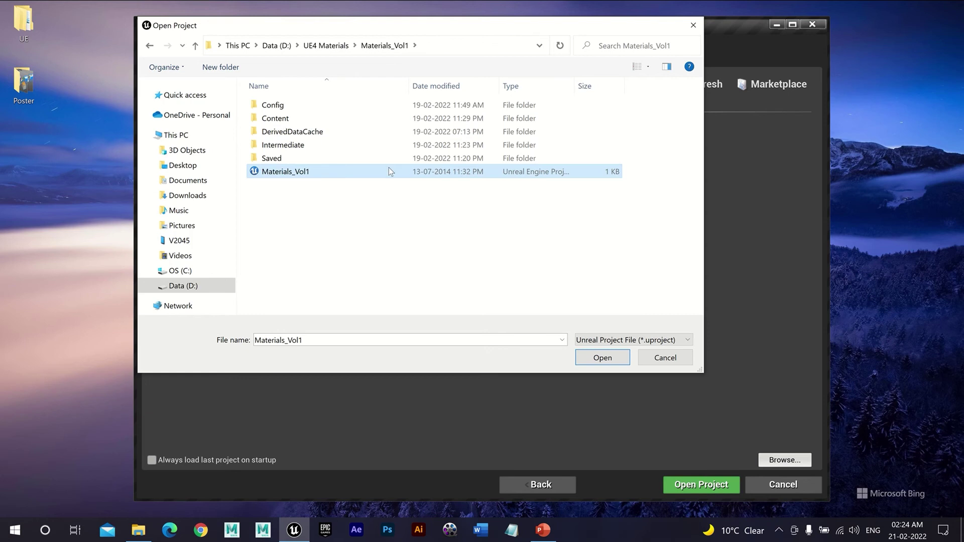
{"action": "left_click", "coordinate": [604, 357]}
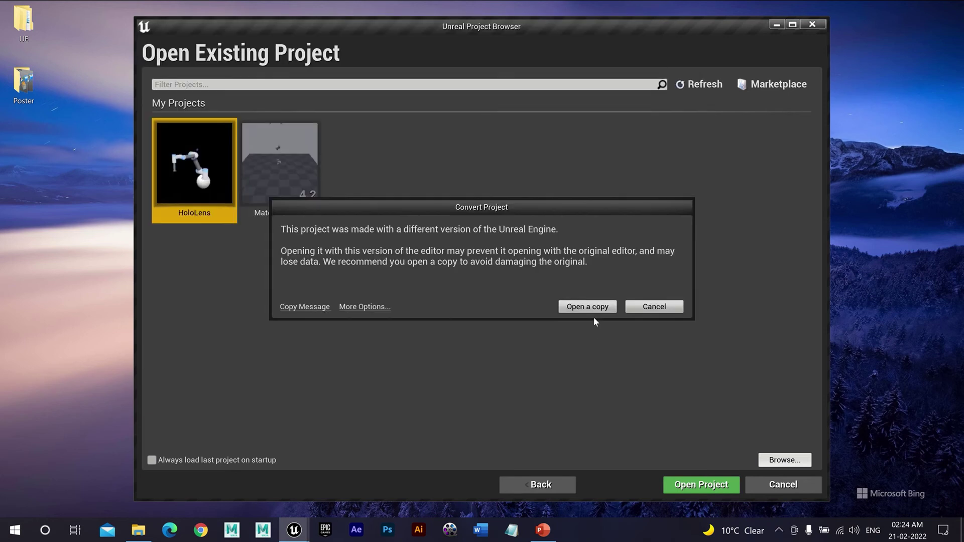
{"action": "left_click", "coordinate": [355, 309]}
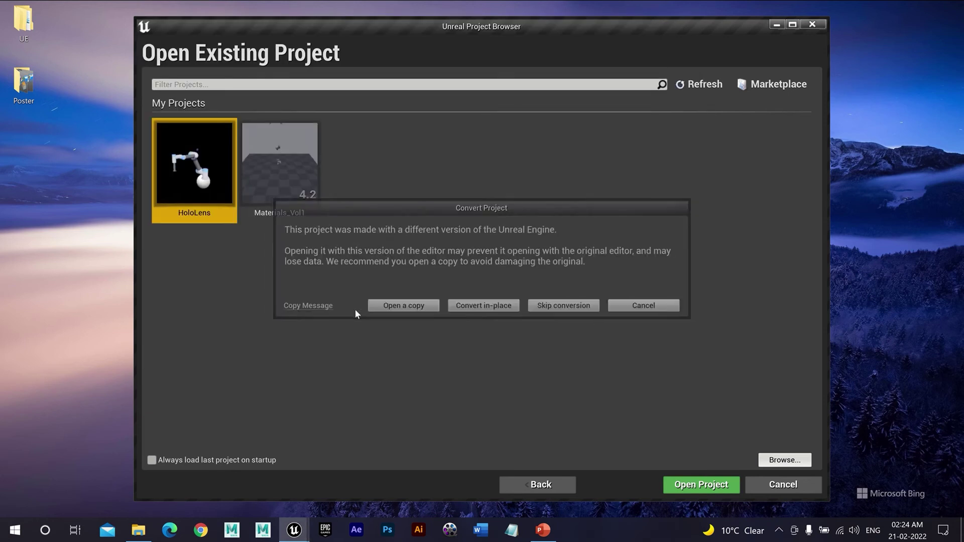
{"action": "left_click", "coordinate": [564, 309]}
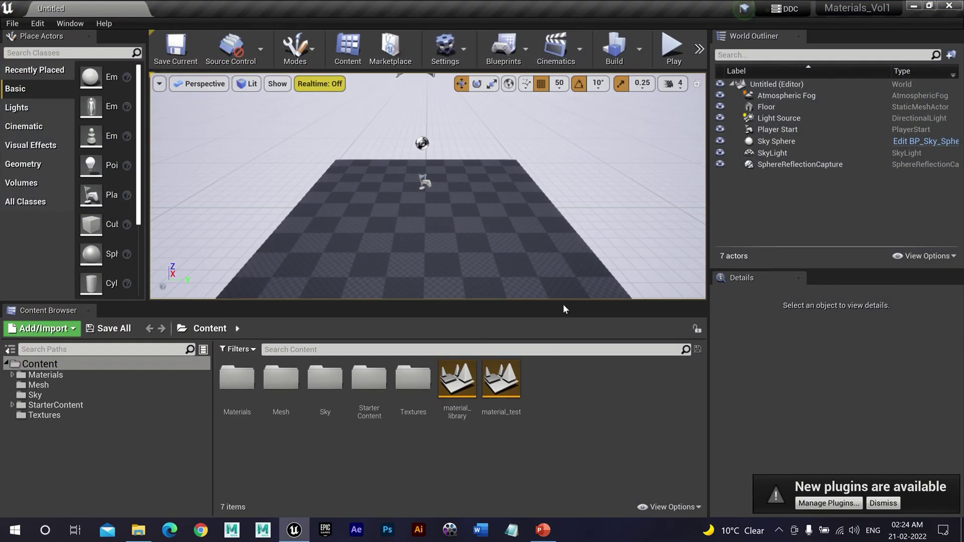
Browse into Materials and back out to select the top-level Content folder
{"action": "double_click", "coordinate": [241, 385]}
{"action": "left_click", "coordinate": [68, 373]}
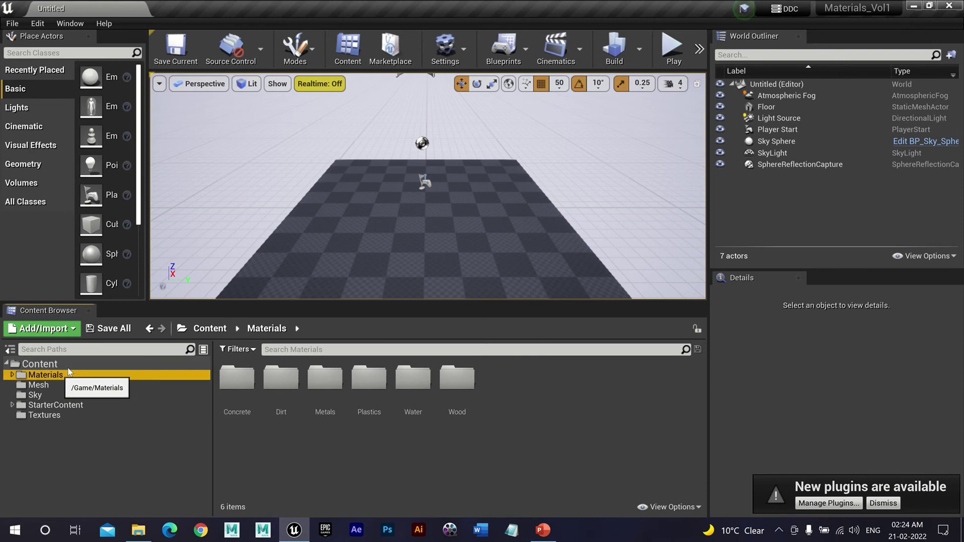
{"action": "left_click", "coordinate": [70, 365]}
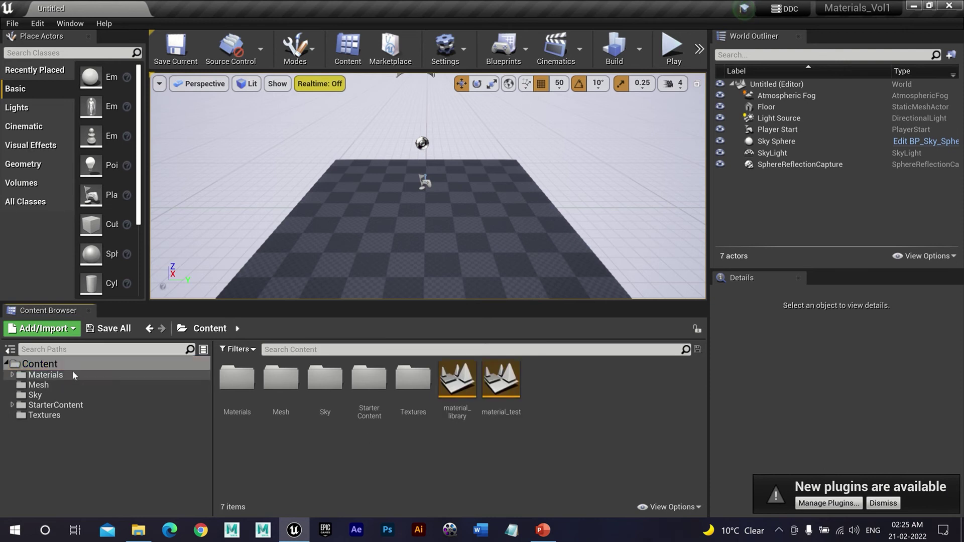
{"action": "left_click", "coordinate": [72, 366]}
Check Content's location via Show in Explorer, then choose Migrate on the Content folder
{"action": "right_click", "coordinate": [91, 370]}
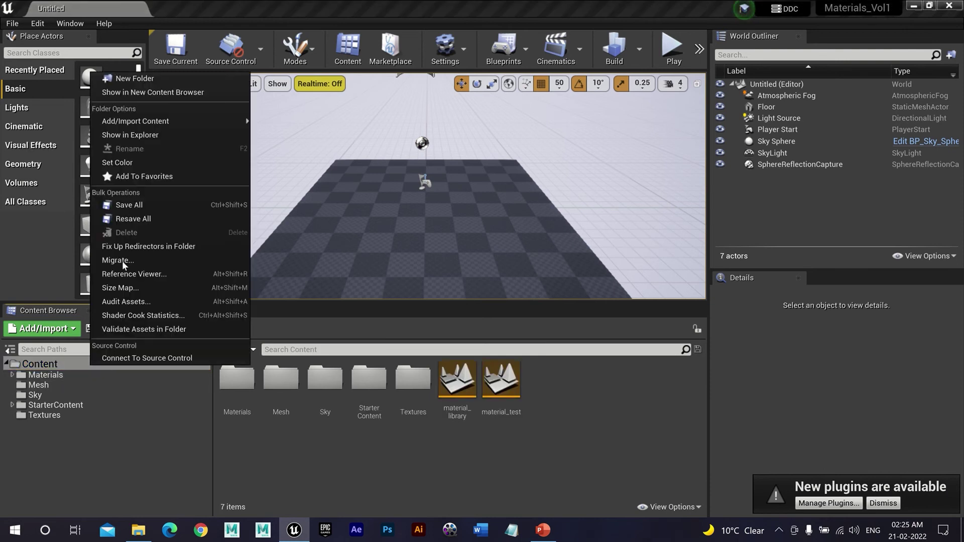
{"action": "left_click", "coordinate": [151, 135]}
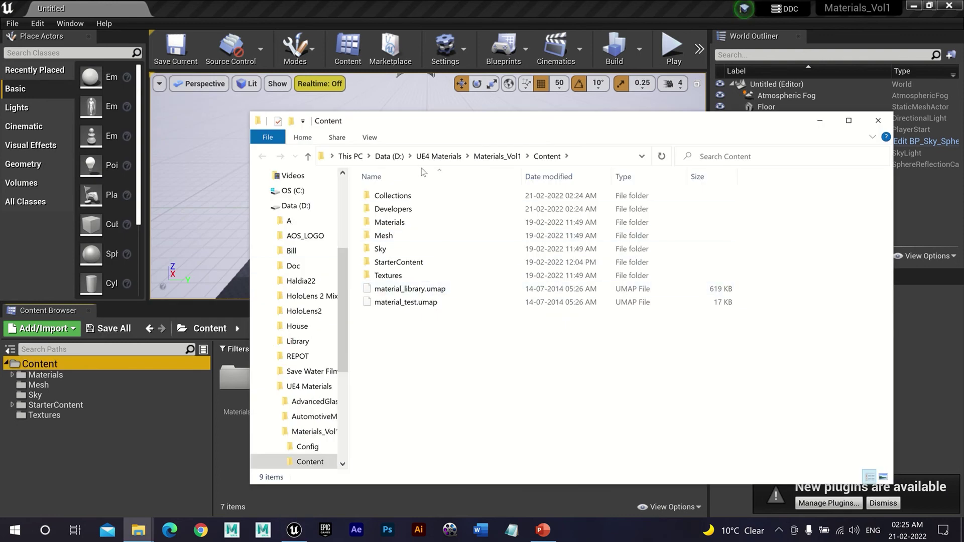
{"action": "left_click", "coordinate": [886, 123]}
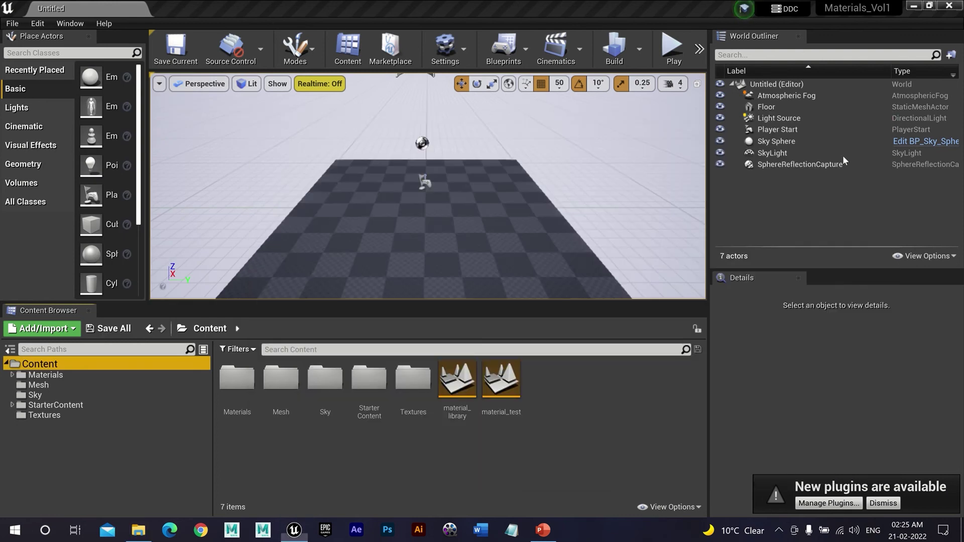
{"action": "right_click", "coordinate": [70, 369]}
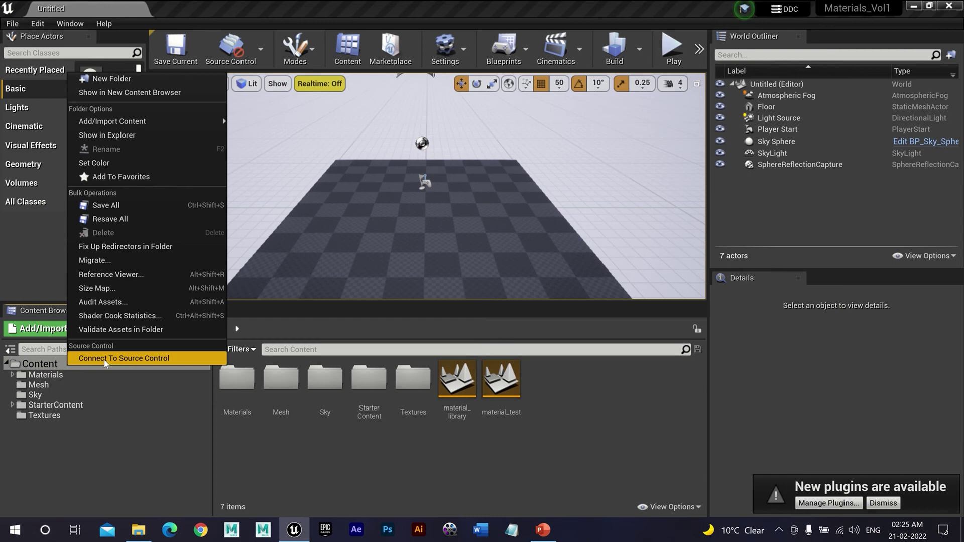
{"action": "left_click", "coordinate": [129, 265]}
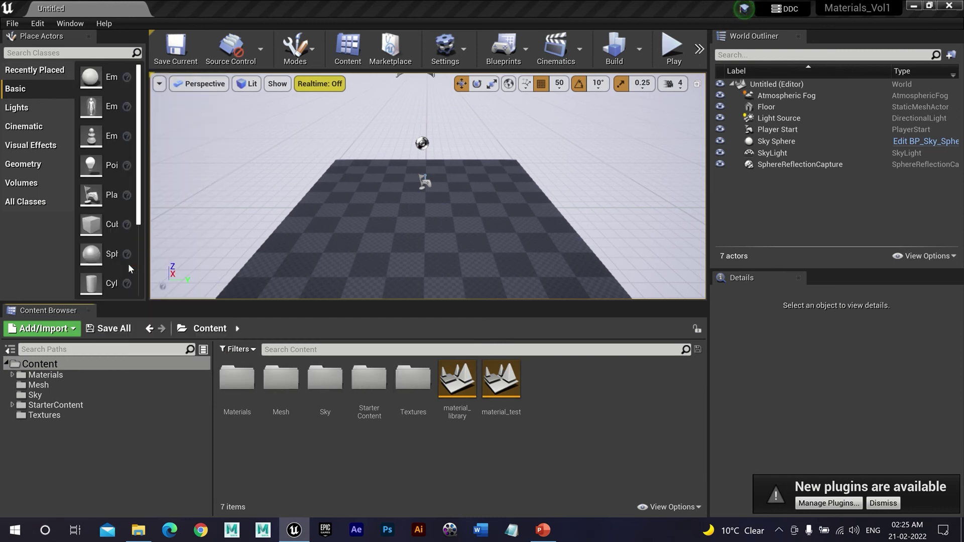
Accept the asset report, migrate to Desktop\UE\HoloLens2\Content, then minimize the editor
{"action": "left_click", "coordinate": [593, 414]}
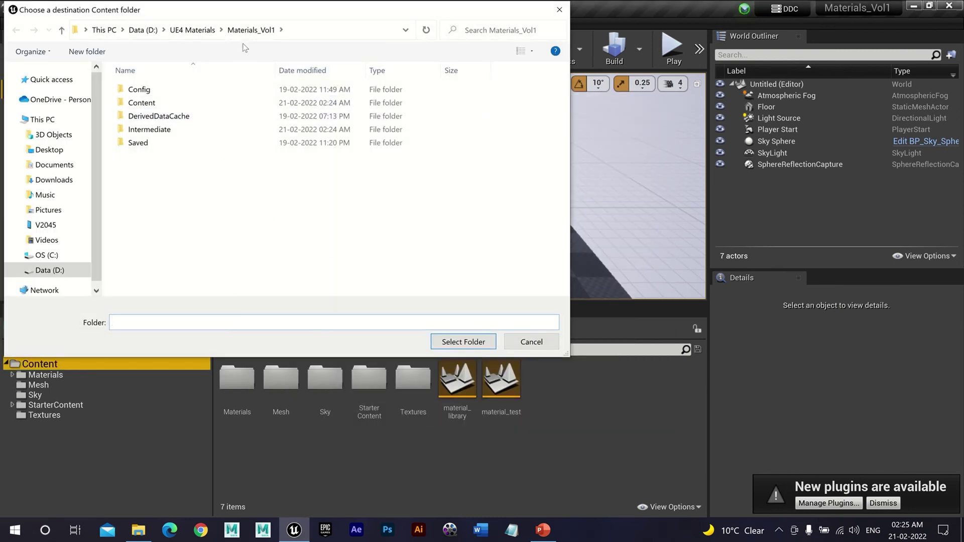
{"action": "left_click", "coordinate": [75, 149]}
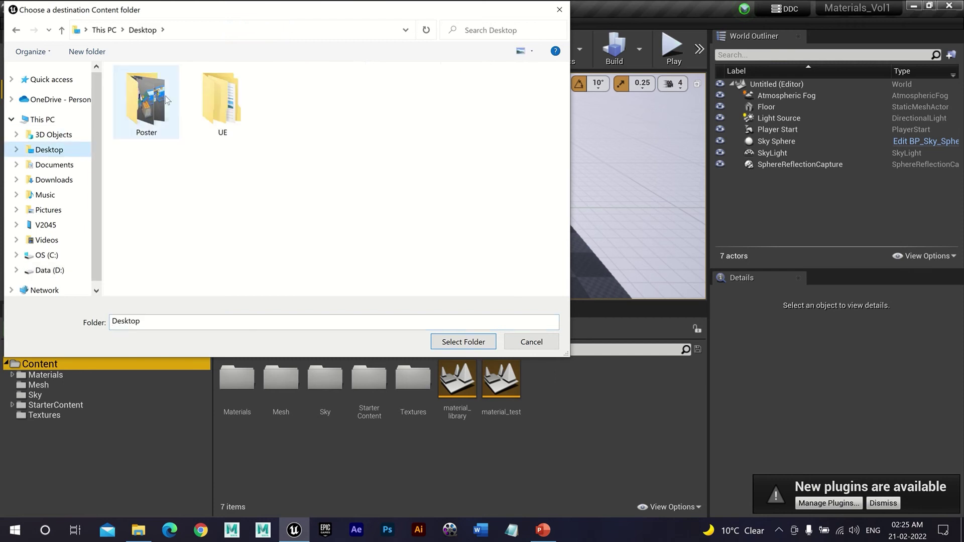
{"action": "double_click", "coordinate": [221, 101]}
{"action": "double_click", "coordinate": [143, 89]}
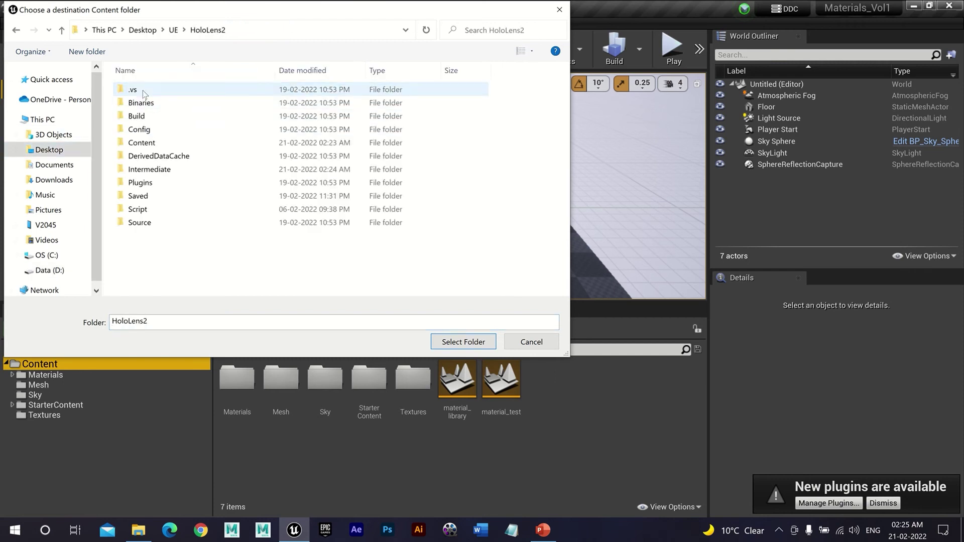
{"action": "left_click", "coordinate": [161, 142]}
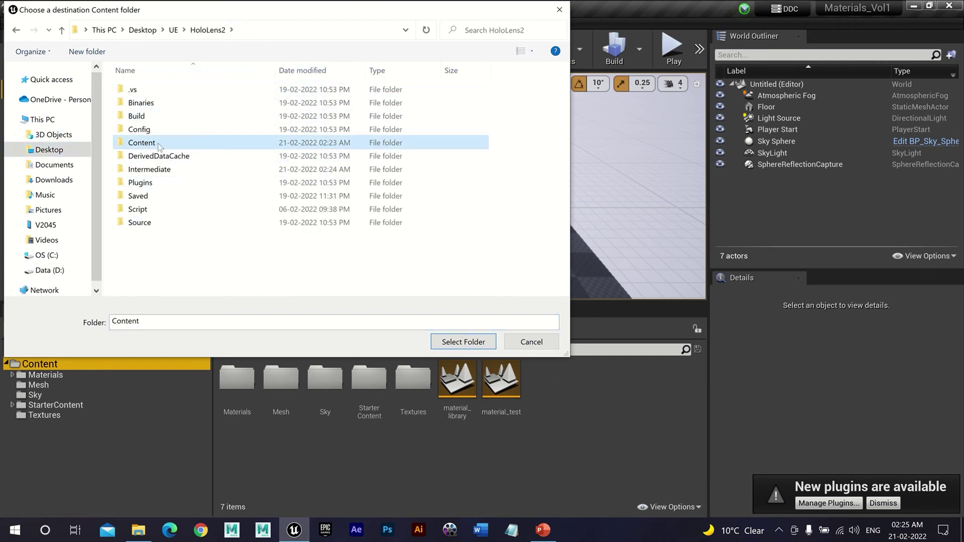
{"action": "double_click", "coordinate": [170, 146]}
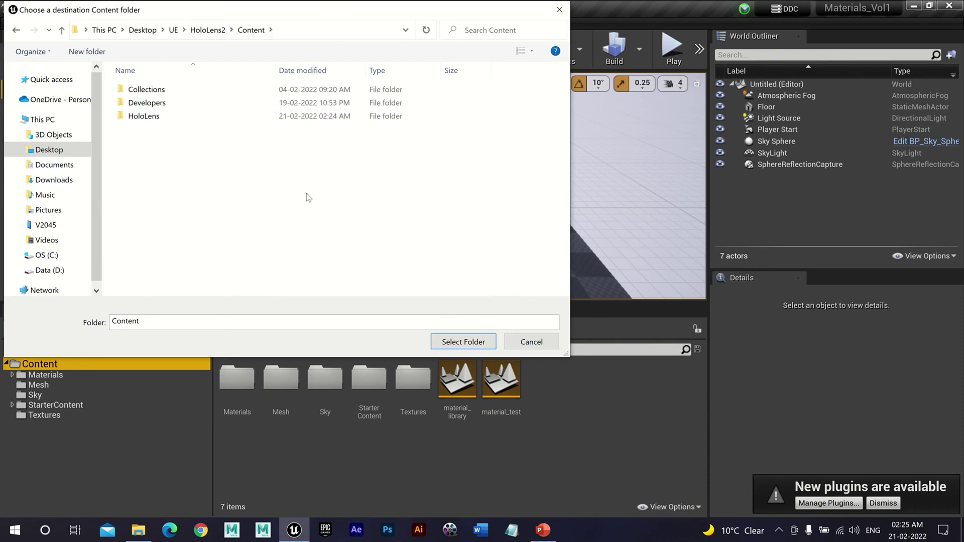
{"action": "left_click", "coordinate": [464, 341]}
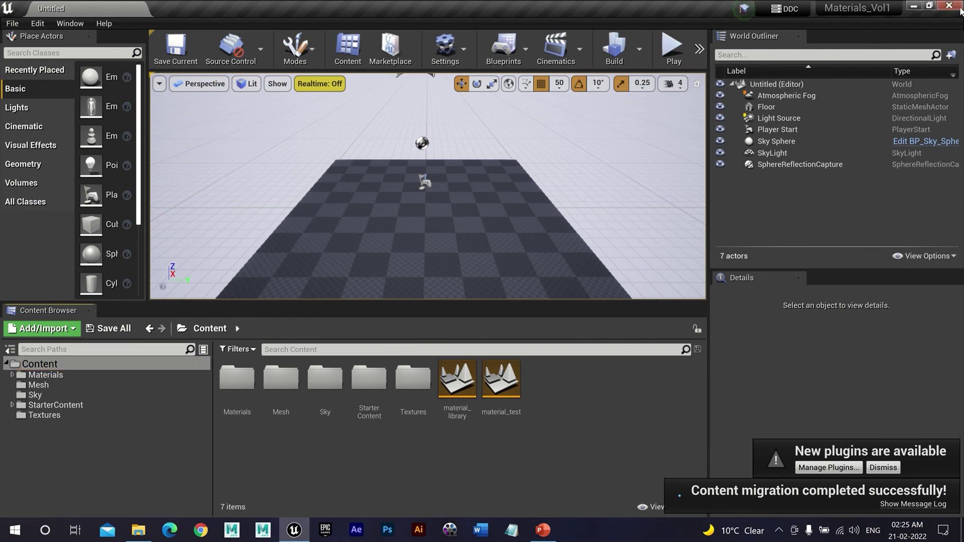
{"action": "key", "text": "super+d"}
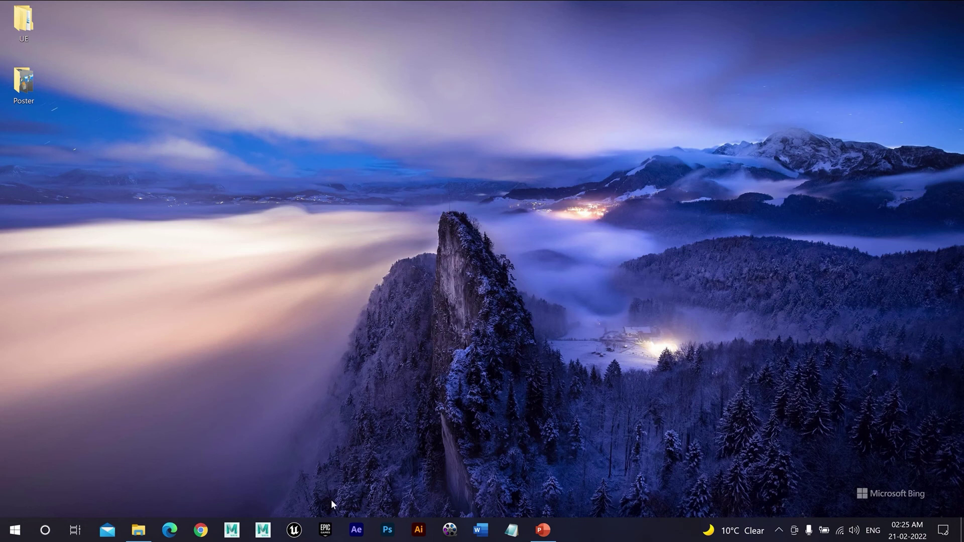
Relaunch Unreal and open the HoloLens project from the Project Browser
{"action": "left_click", "coordinate": [294, 530]}
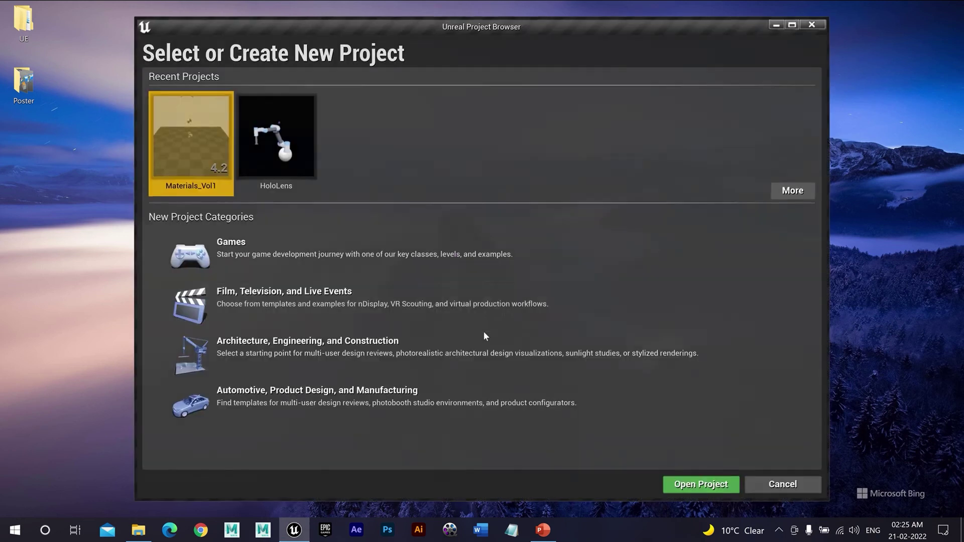
{"action": "left_click", "coordinate": [304, 157]}
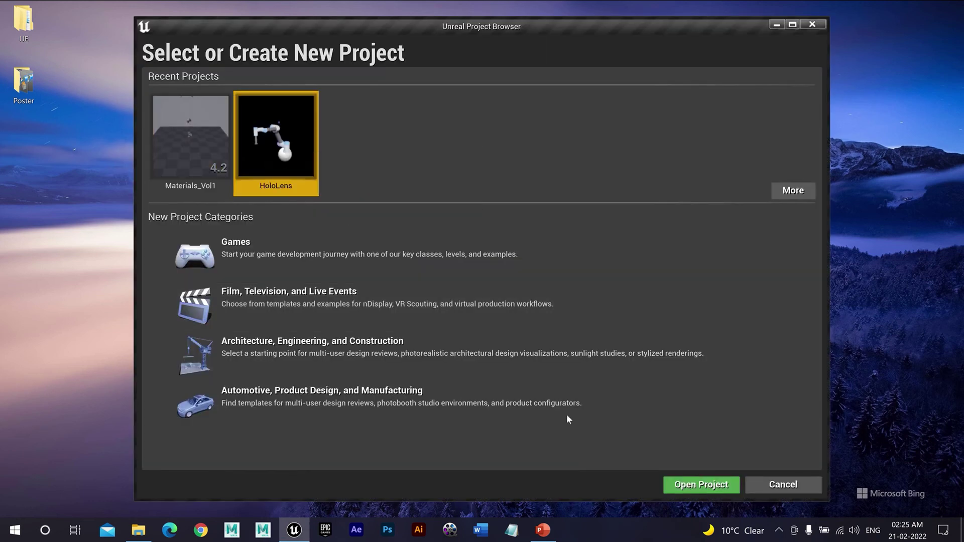
{"action": "left_click", "coordinate": [688, 483]}
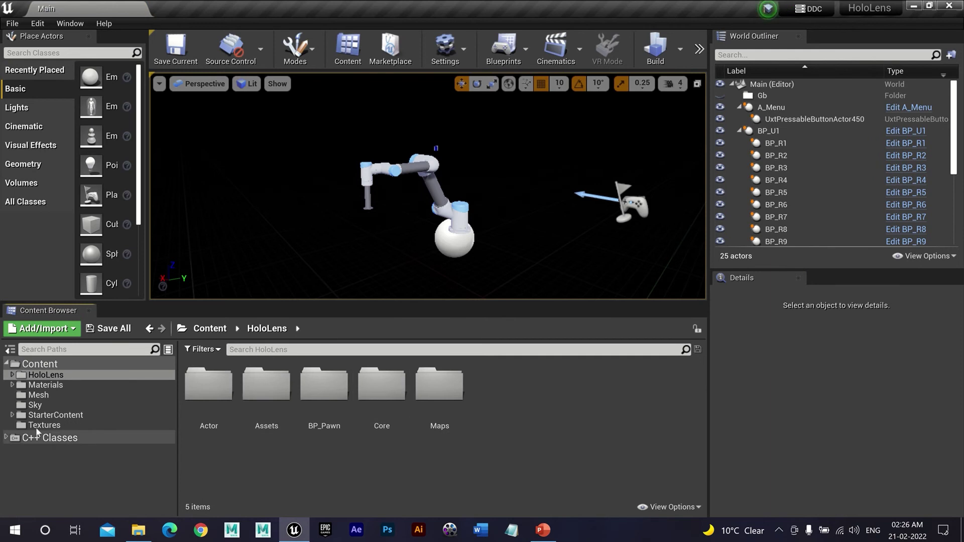
Navigate to Content > Materials > Plastics and open Plastic_Glossy in the material editor
{"action": "left_click", "coordinate": [50, 414]}
{"action": "left_click", "coordinate": [46, 385]}
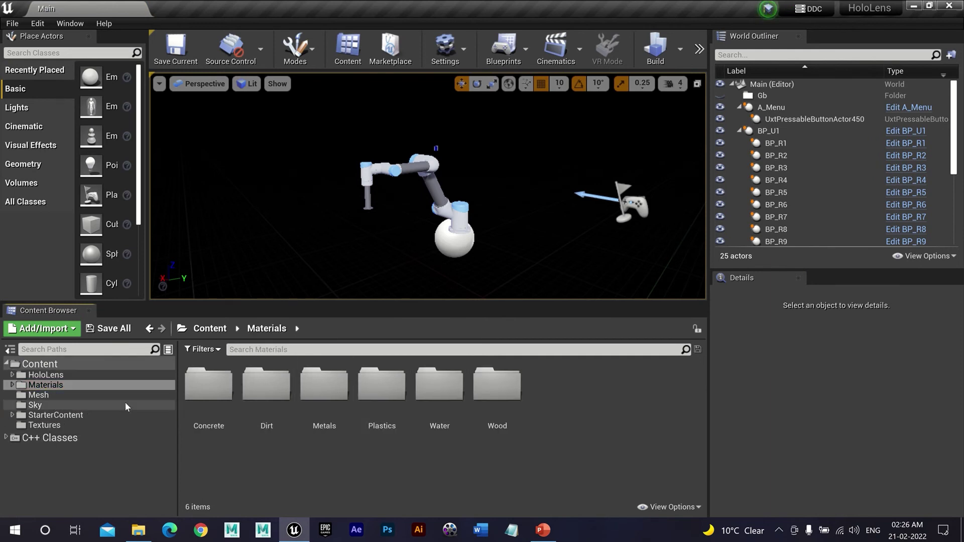
{"action": "left_click", "coordinate": [217, 333]}
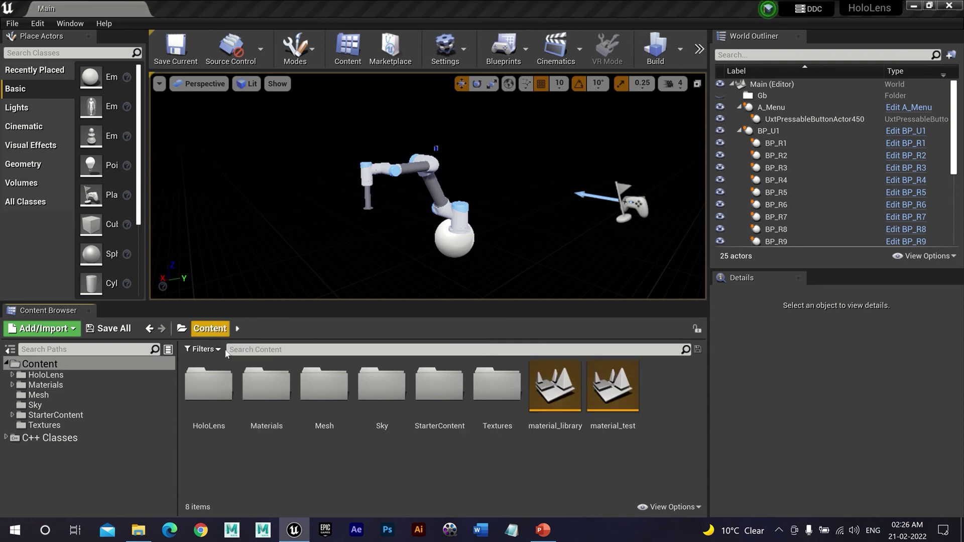
{"action": "left_click", "coordinate": [208, 389]}
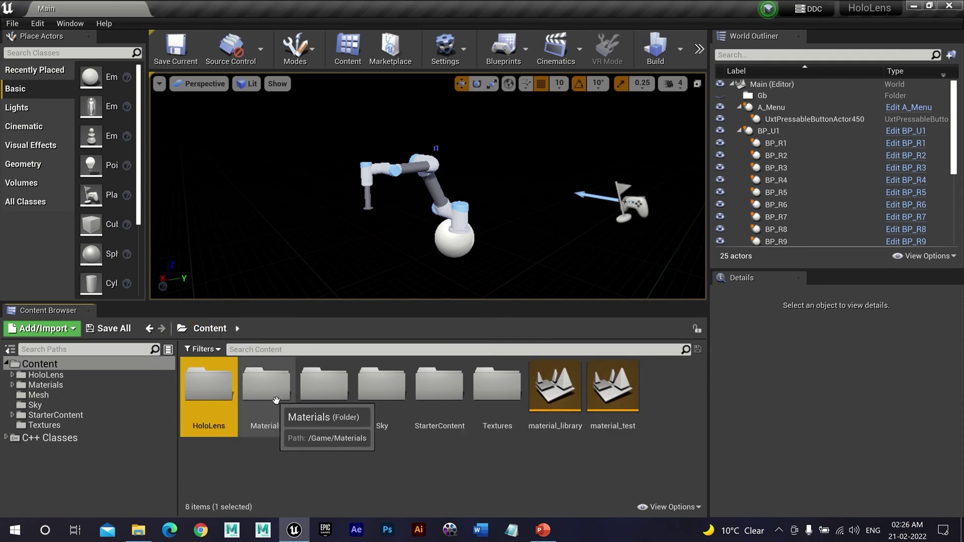
{"action": "double_click", "coordinate": [275, 397]}
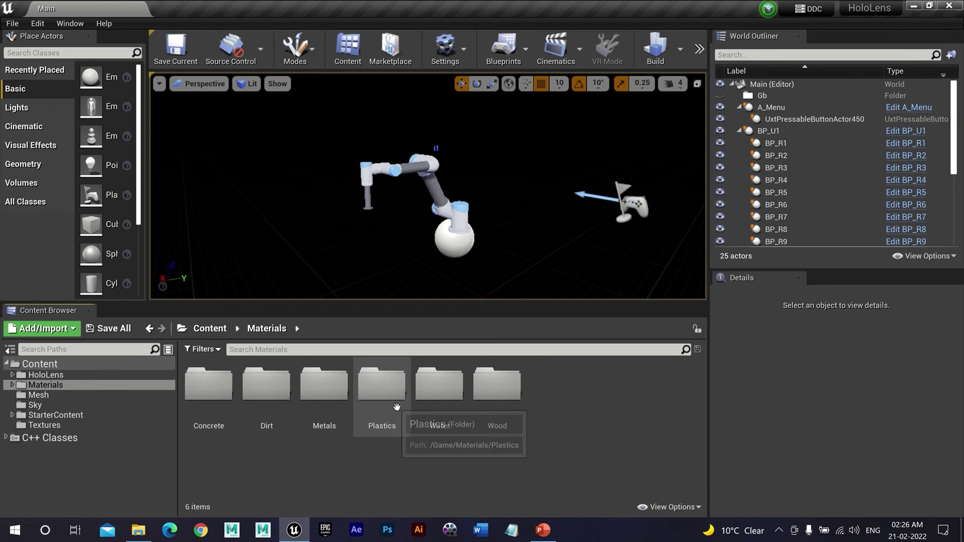
{"action": "double_click", "coordinate": [380, 384]}
{"action": "double_click", "coordinate": [217, 390]}
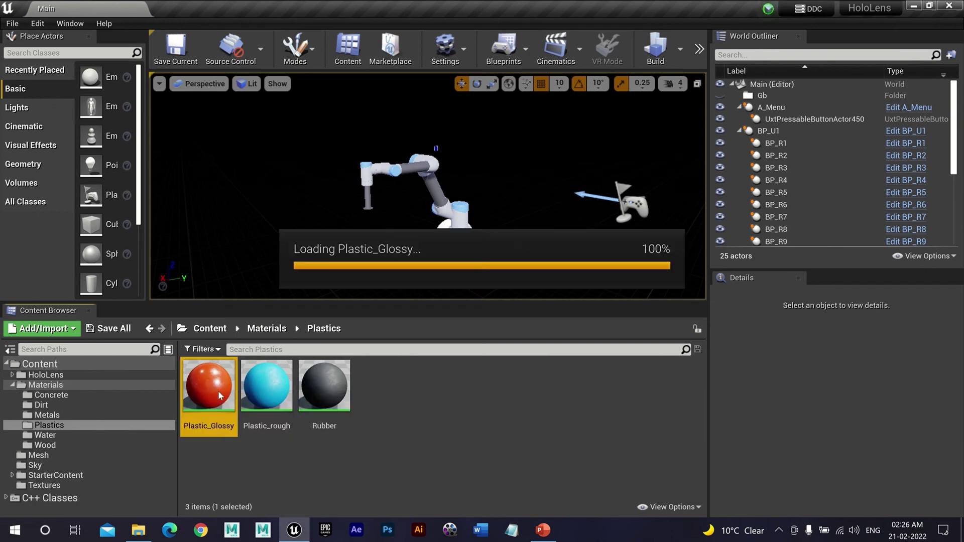
Spread out the overlapping Texture Sample, Normal map and orange constant nodes in the graph
{"action": "scroll", "coordinate": [328, 296], "scroll_direction": "down", "scroll_amount": 2}
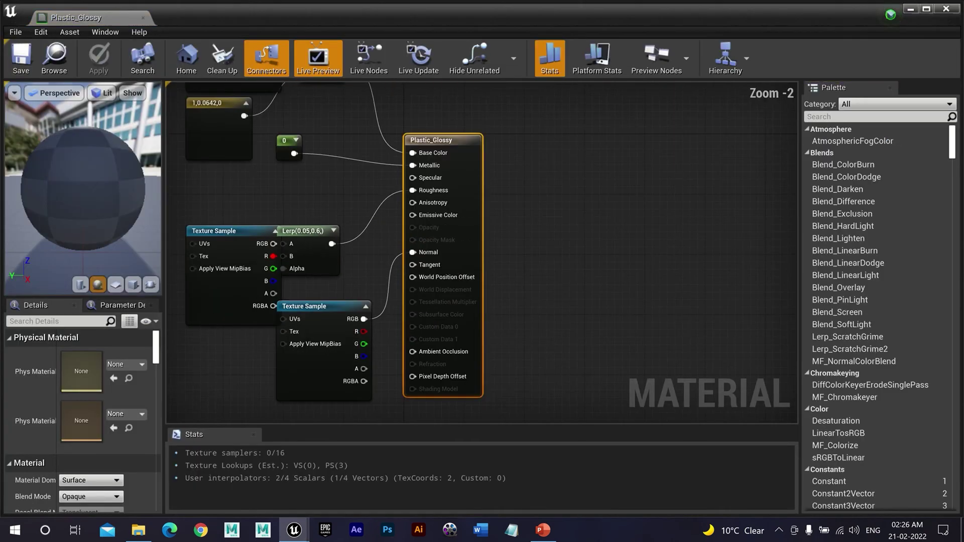
{"action": "right_click_drag", "start_coordinate": [226, 245], "coordinate": [402, 226]}
{"action": "left_click_drag", "start_coordinate": [402, 226], "coordinate": [317, 218]}
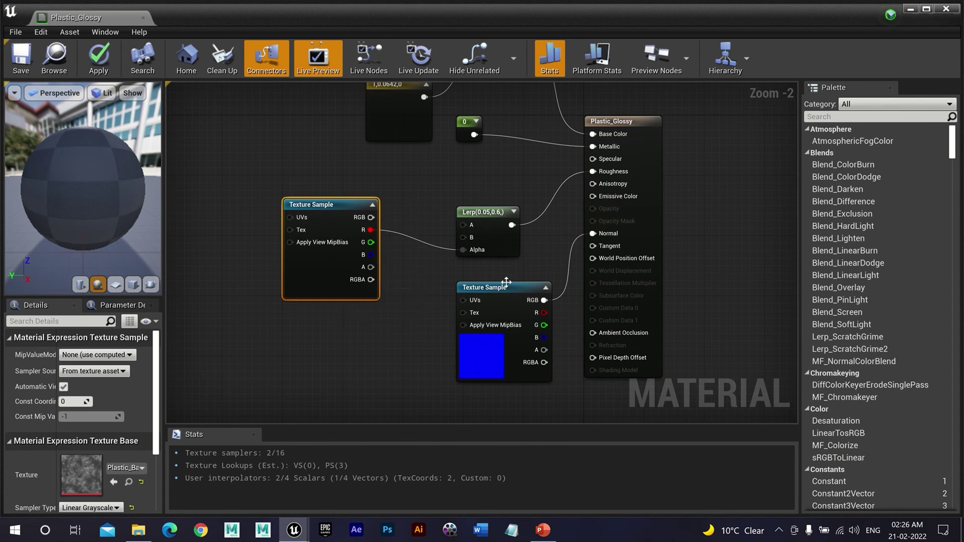
{"action": "left_click_drag", "start_coordinate": [496, 372], "coordinate": [457, 395]}
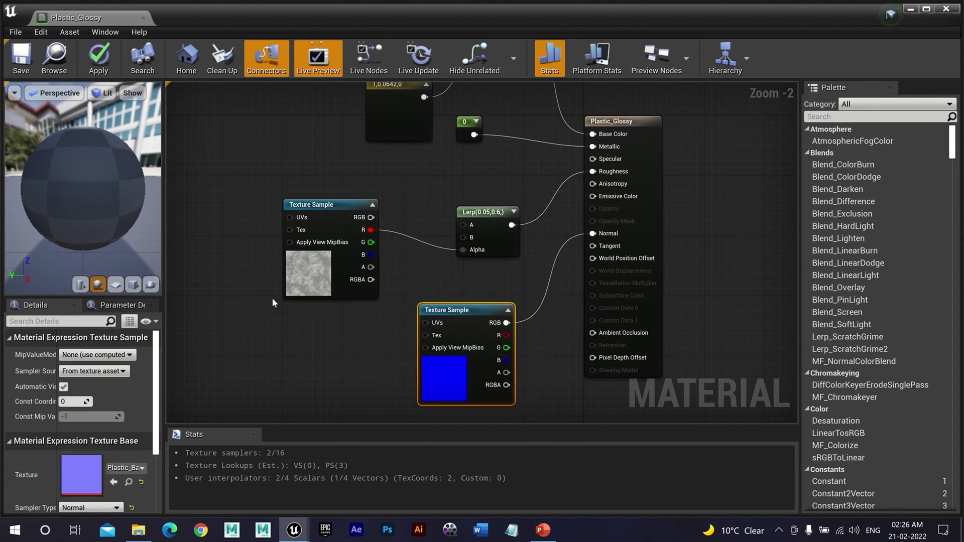
{"action": "right_click_drag", "start_coordinate": [405, 85], "coordinate": [426, 122]}
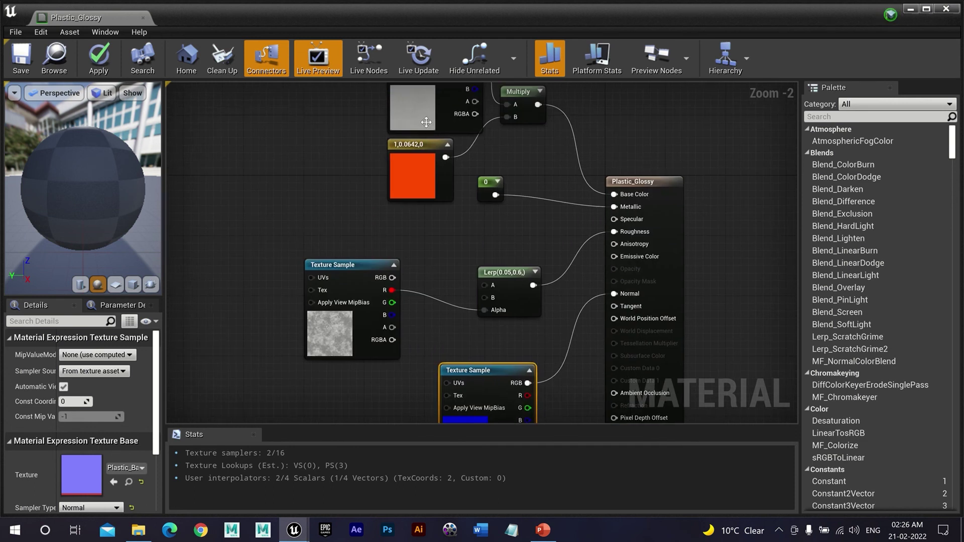
{"action": "left_click_drag", "start_coordinate": [422, 145], "coordinate": [359, 160]}
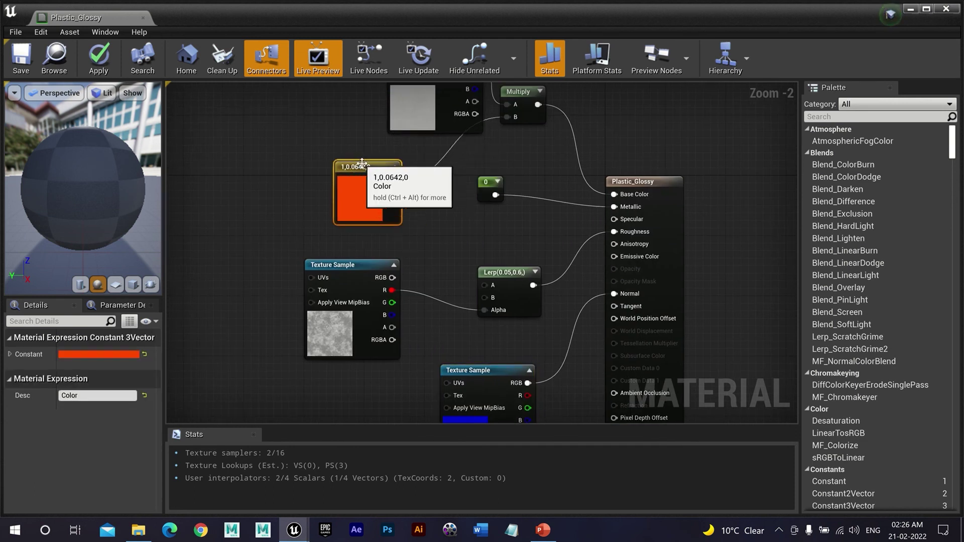
{"action": "right_click_drag", "start_coordinate": [366, 95], "coordinate": [377, 160]}
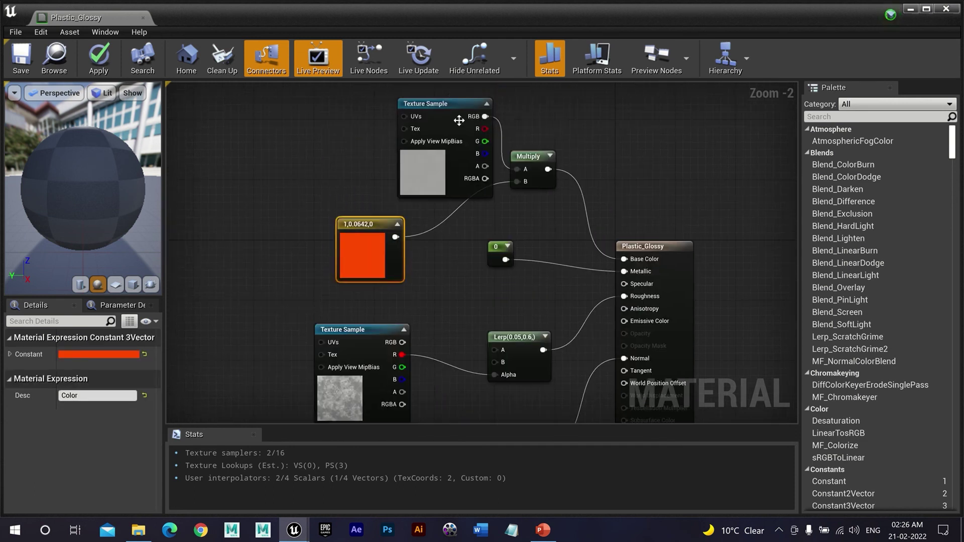
Nudge the top Texture Sample node left and save Plastic_Glossy so it compiles
{"action": "left_click", "coordinate": [376, 115]}
{"action": "left_click_drag", "start_coordinate": [377, 115], "coordinate": [362, 115]}
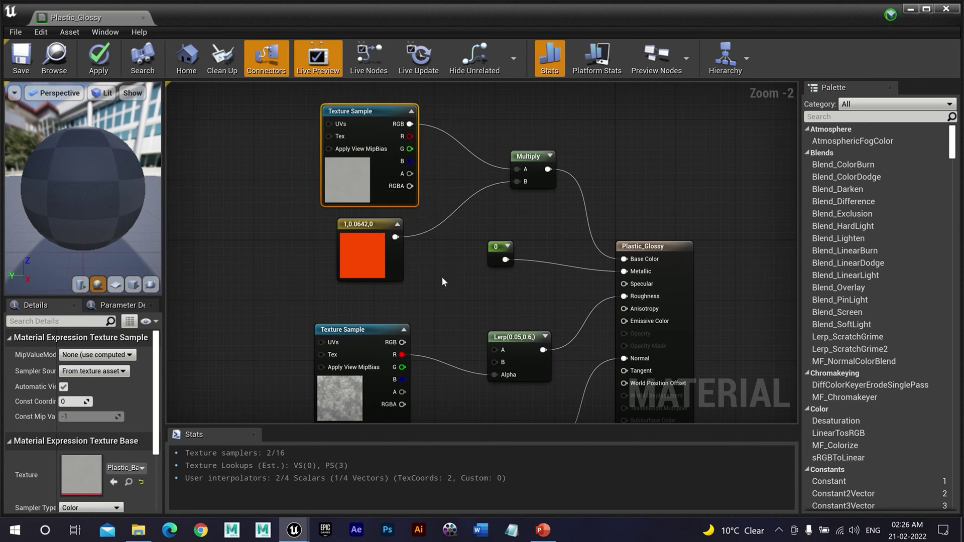
{"action": "scroll", "coordinate": [442, 281], "scroll_direction": "down", "scroll_amount": 1}
{"action": "right_click_drag", "start_coordinate": [442, 281], "coordinate": [409, 203]}
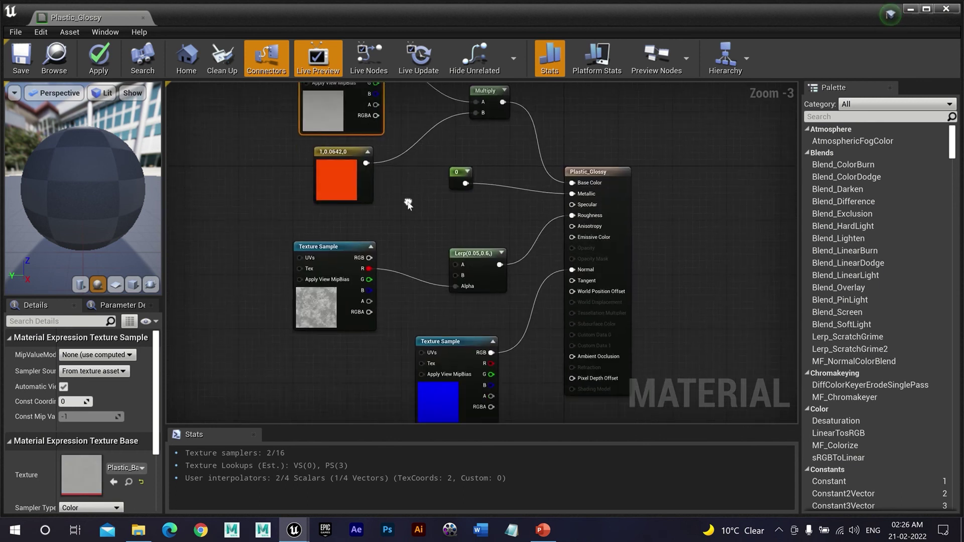
{"action": "scroll", "coordinate": [408, 203], "scroll_direction": "down", "scroll_amount": 1}
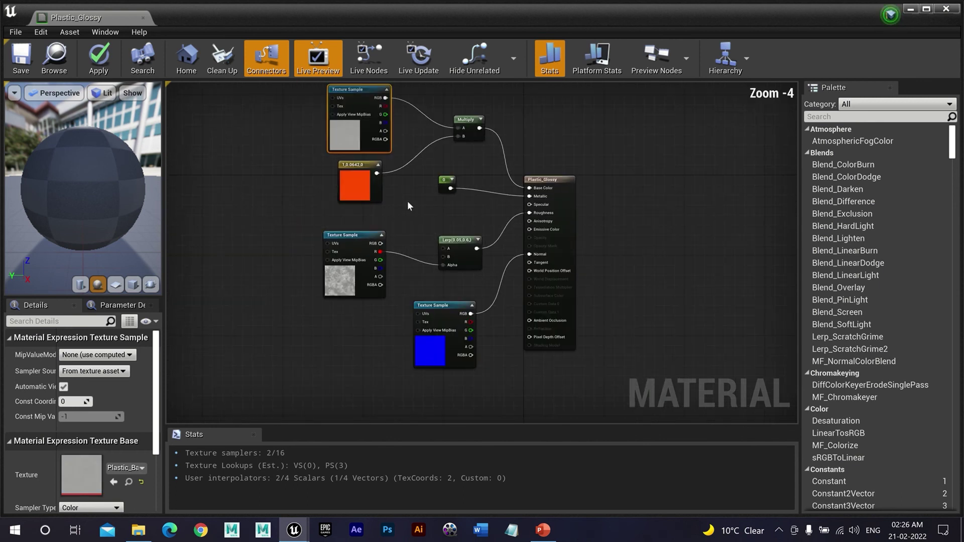
{"action": "left_click", "coordinate": [23, 74]}
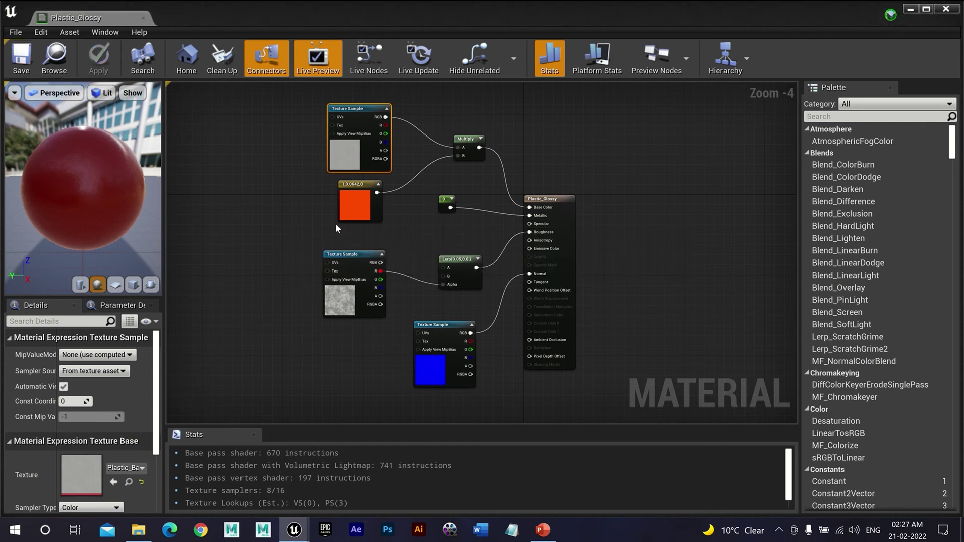
Close the Plastic_Glossy material editor, back in the Plastics folder
{"action": "left_click", "coordinate": [143, 18]}
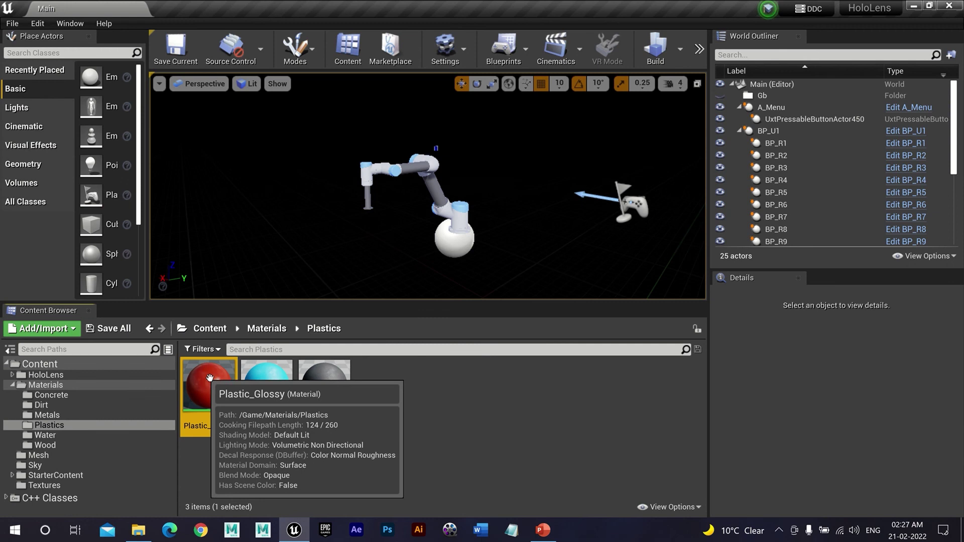
{"action": "left_click", "coordinate": [340, 386]}
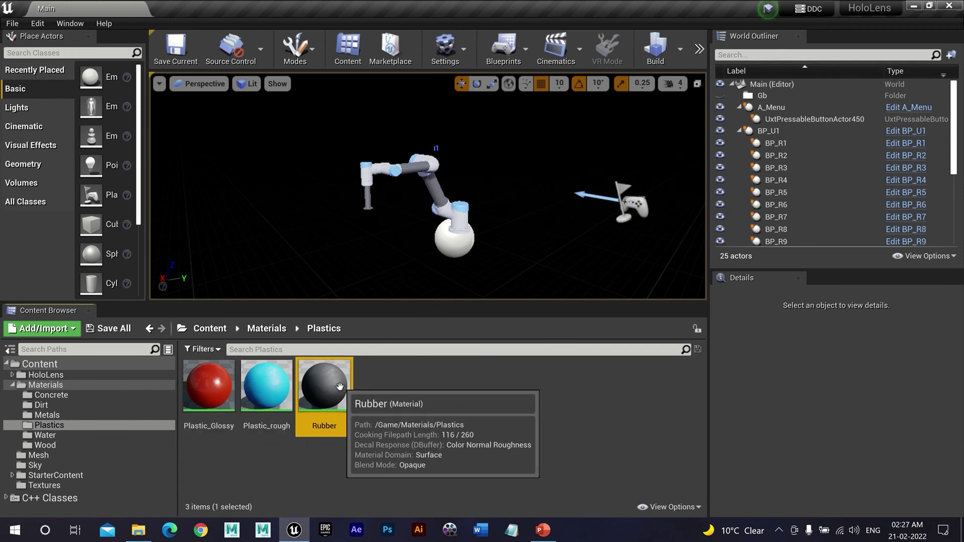
{"action": "left_click", "coordinate": [209, 387]}
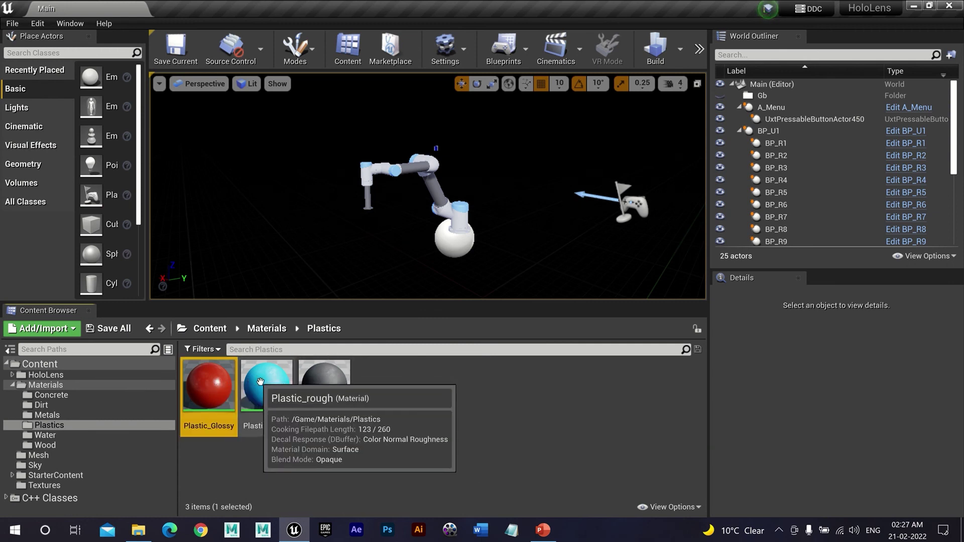
Show the top-level Content folder in Windows Explorer and select Materials through material_test.umap
{"action": "left_click", "coordinate": [55, 374]}
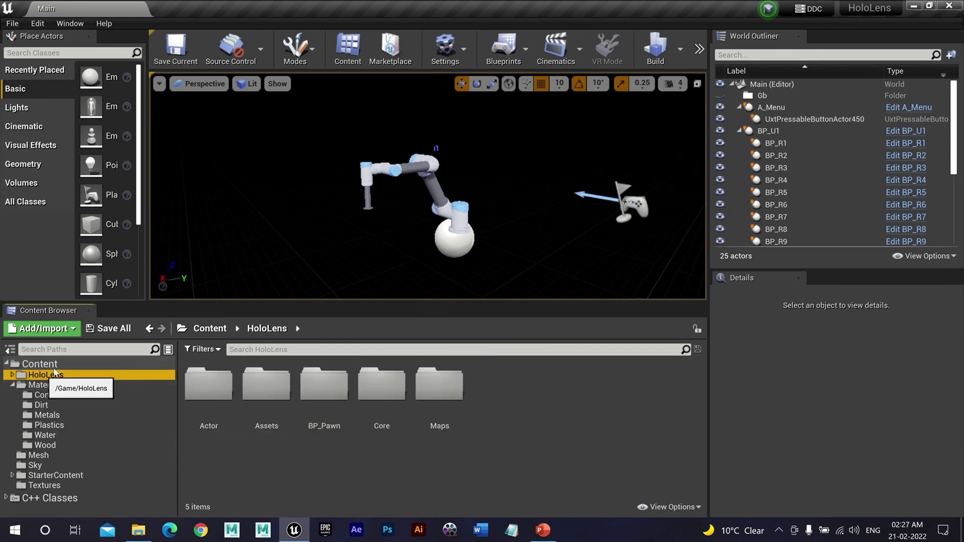
{"action": "left_click", "coordinate": [52, 365]}
{"action": "right_click", "coordinate": [53, 365]}
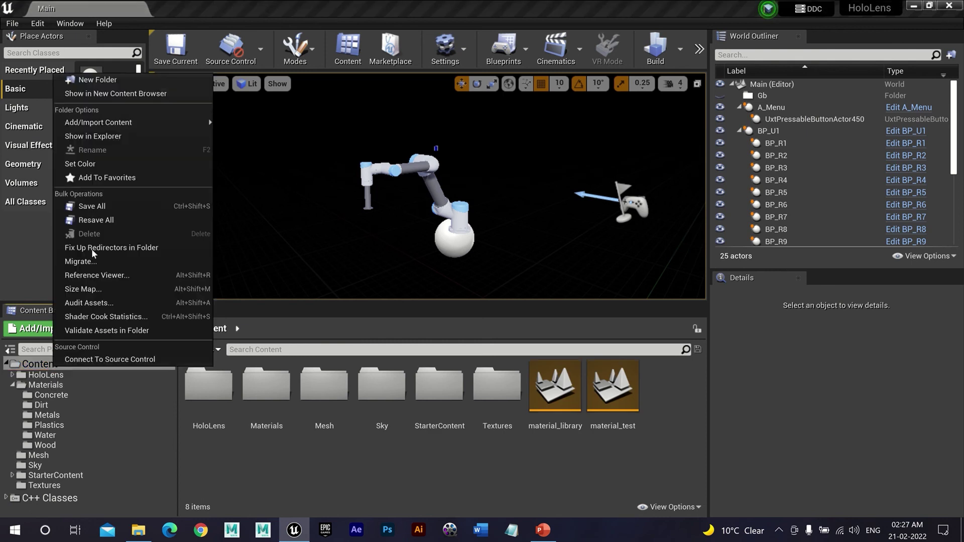
{"action": "left_click", "coordinate": [95, 136]}
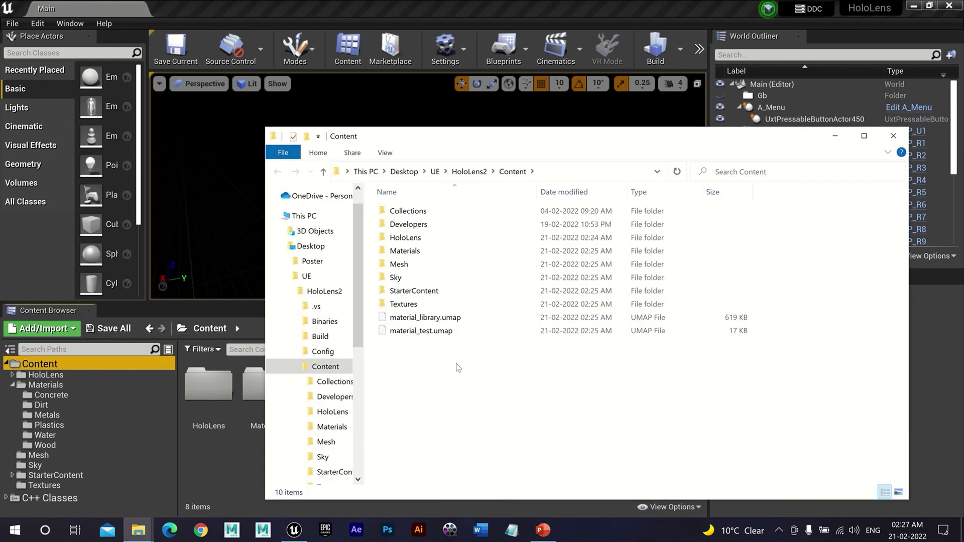
{"action": "left_click_drag", "start_coordinate": [459, 365], "coordinate": [404, 253]}
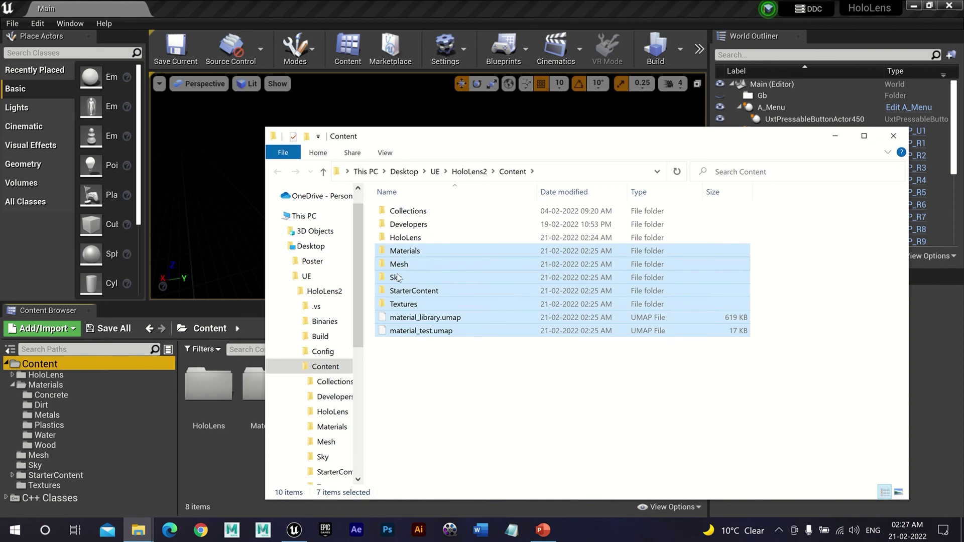
Delete the seven items Materials through material_test.umap from HoloLens2 Content, keeping HoloLens
{"action": "left_click", "coordinate": [610, 11]}
{"action": "left_click", "coordinate": [913, 6]}
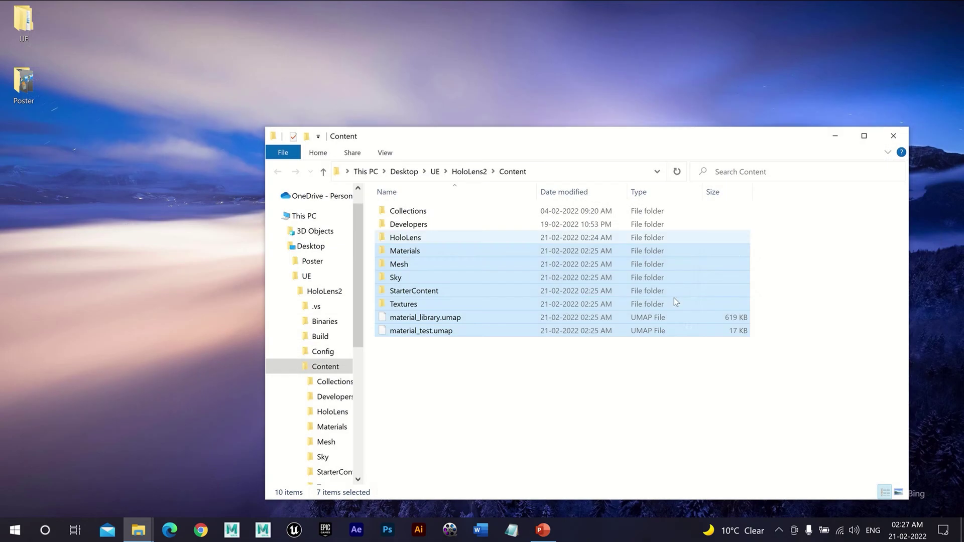
{"action": "left_click", "coordinate": [688, 377]}
{"action": "left_click_drag", "start_coordinate": [780, 370], "coordinate": [402, 255]}
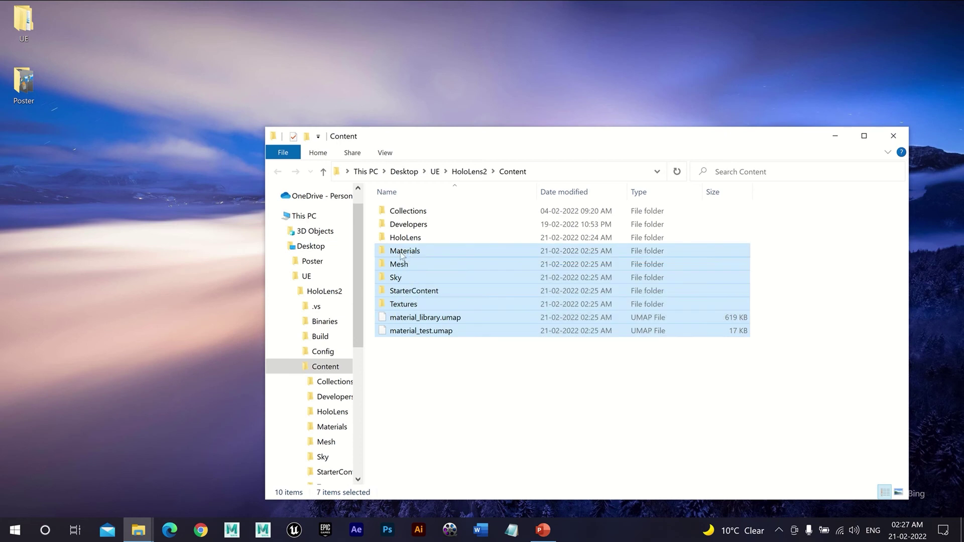
{"action": "right_click", "coordinate": [406, 255]}
{"action": "left_click", "coordinate": [422, 466]}
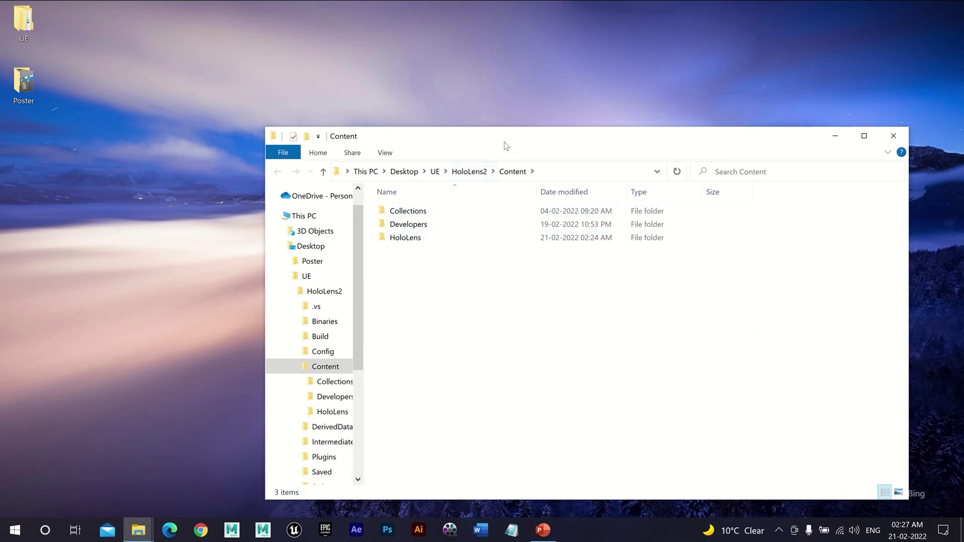
Browse to Desktop > UE > HoloLens2 > Content, now holding only Collections, Developers and HoloLens
{"action": "mouse_move", "coordinate": [503, 135]}
{"action": "left_mouse_down"}
{"action": "mouse_move", "coordinate": [436, 111]}
{"action": "mouse_move", "coordinate": [413, 91]}
{"action": "left_mouse_up"}
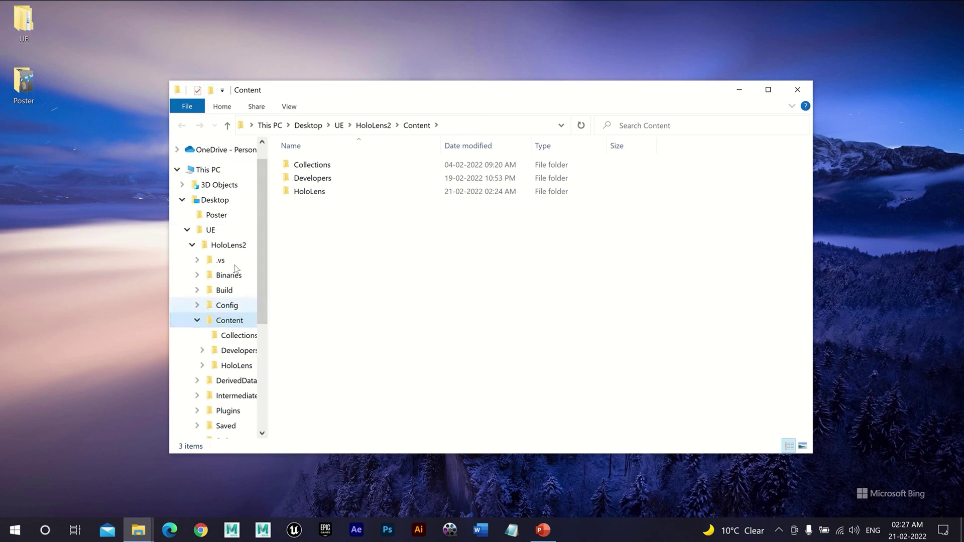
{"action": "left_click", "coordinate": [229, 208]}
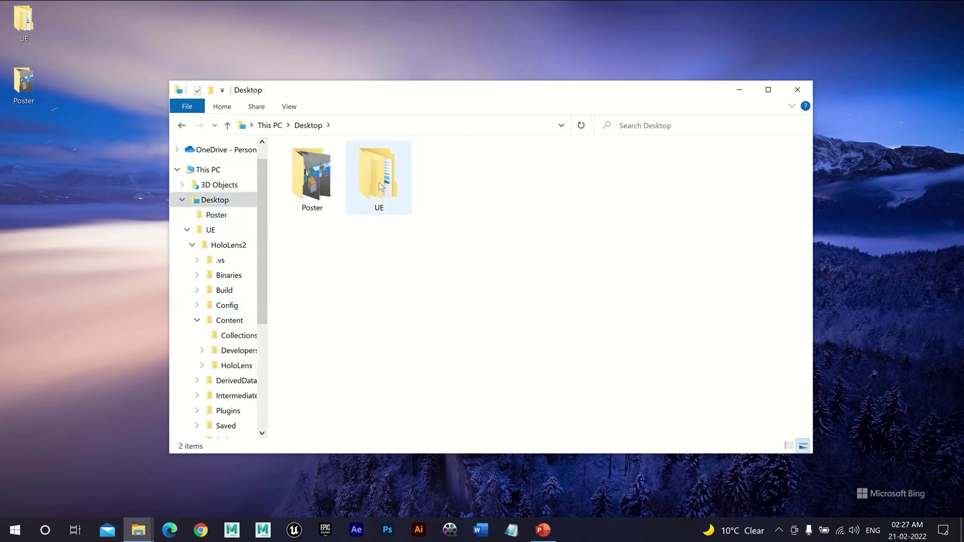
{"action": "double_click", "coordinate": [380, 216]}
{"action": "double_click", "coordinate": [312, 182]}
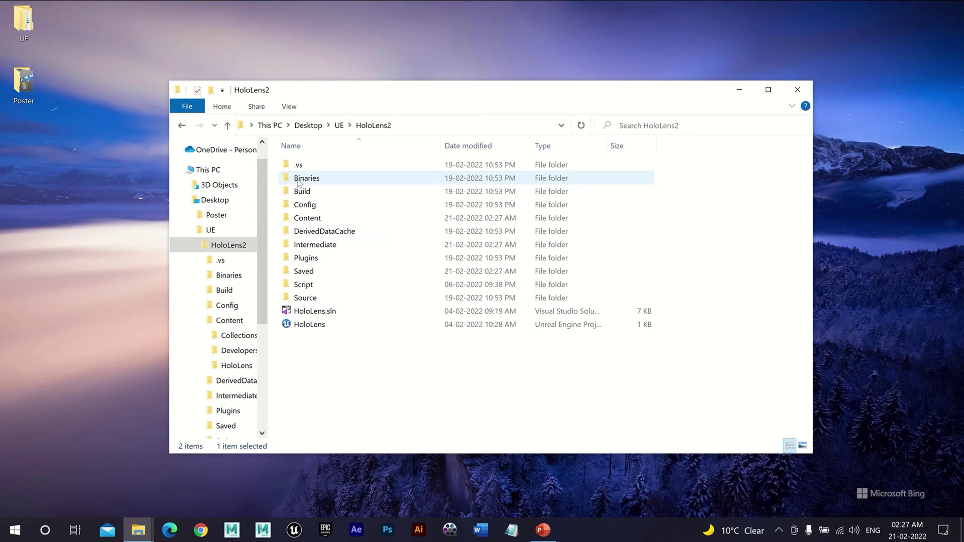
{"action": "left_click", "coordinate": [354, 220]}
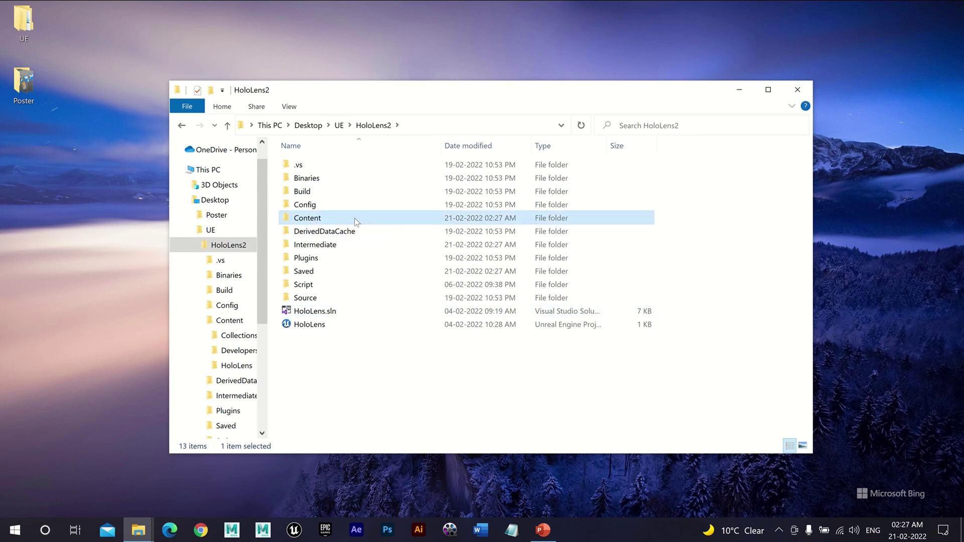
{"action": "double_click", "coordinate": [323, 219]}
{"action": "left_click_drag", "start_coordinate": [444, 266], "coordinate": [367, 255]}
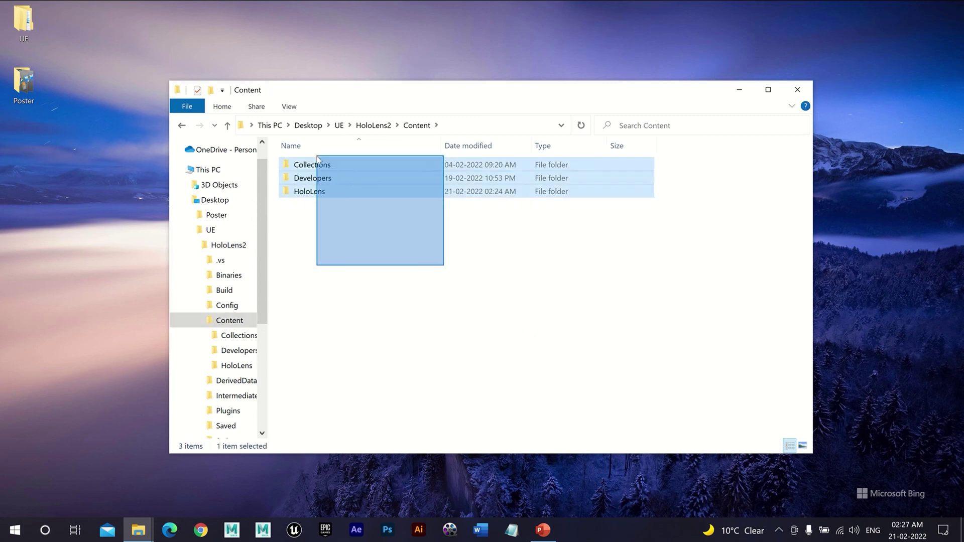
{"action": "left_click", "coordinate": [15, 530]}
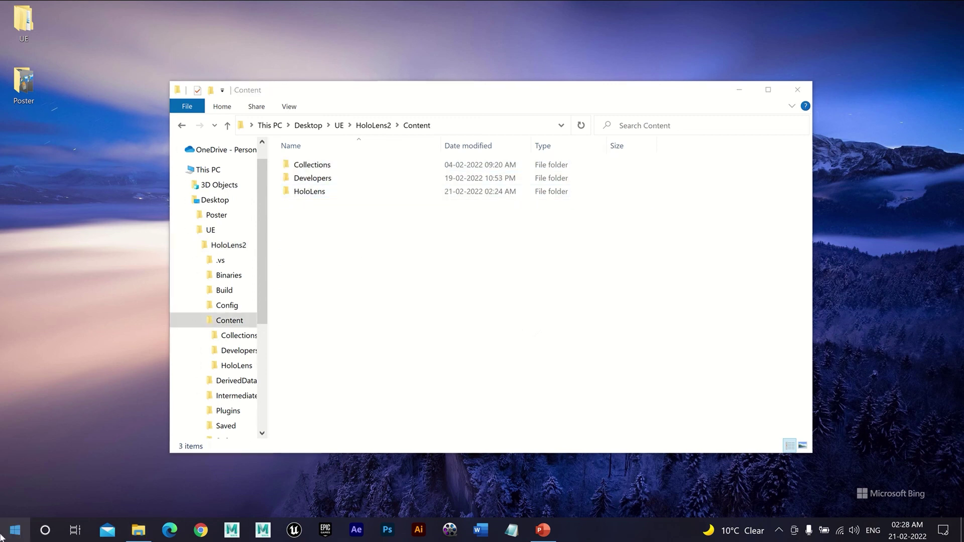
In a second Explorer window, copy Materials through material_test.umap from Materials_Vol1's Content
{"action": "mouse_move", "coordinate": [17, 418]}
{"action": "left_click", "coordinate": [46, 417]}
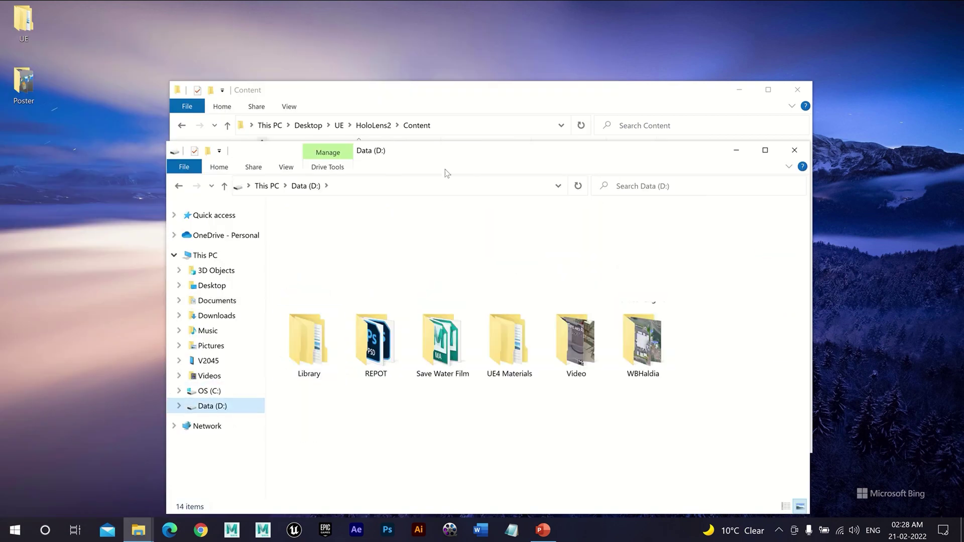
{"action": "left_click_drag", "start_coordinate": [509, 146], "coordinate": [641, 100]}
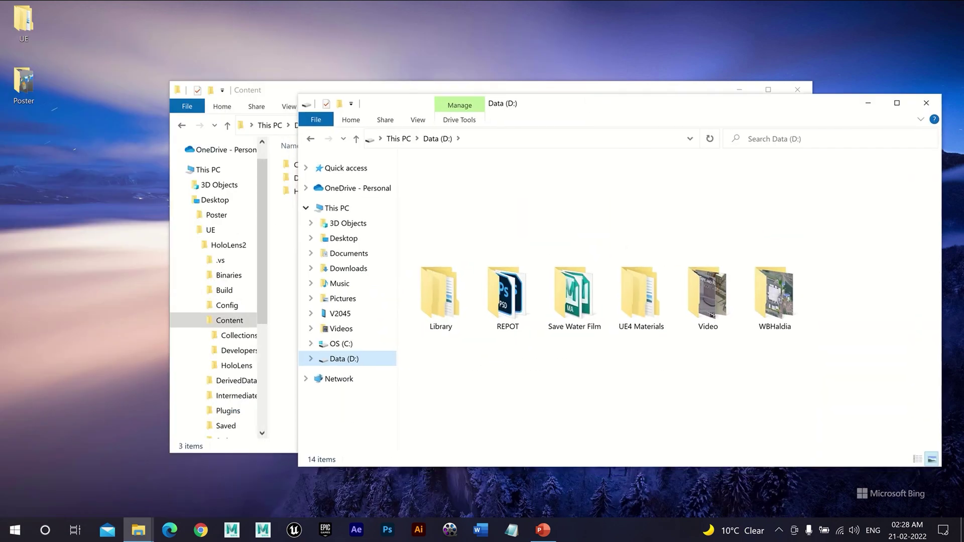
{"action": "double_click", "coordinate": [654, 302]}
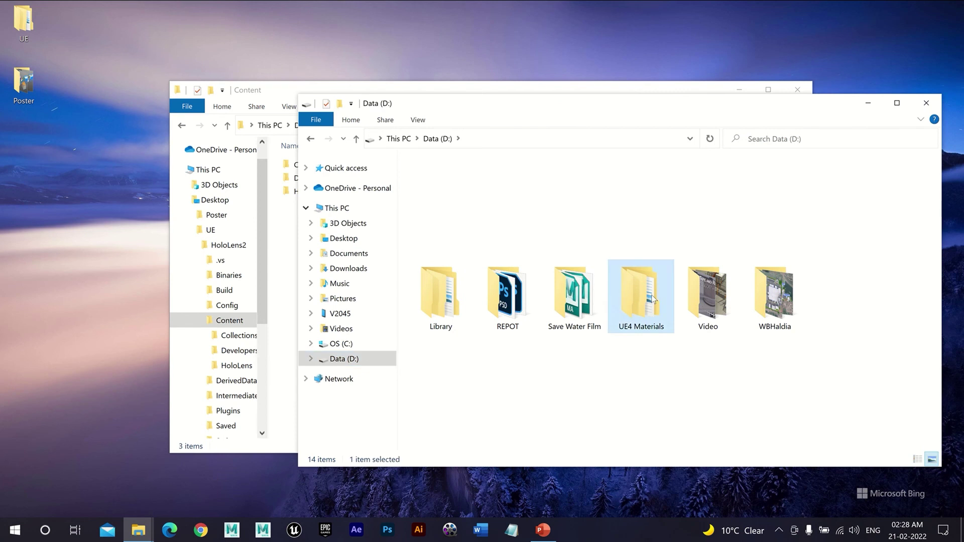
{"action": "double_click", "coordinate": [502, 205]}
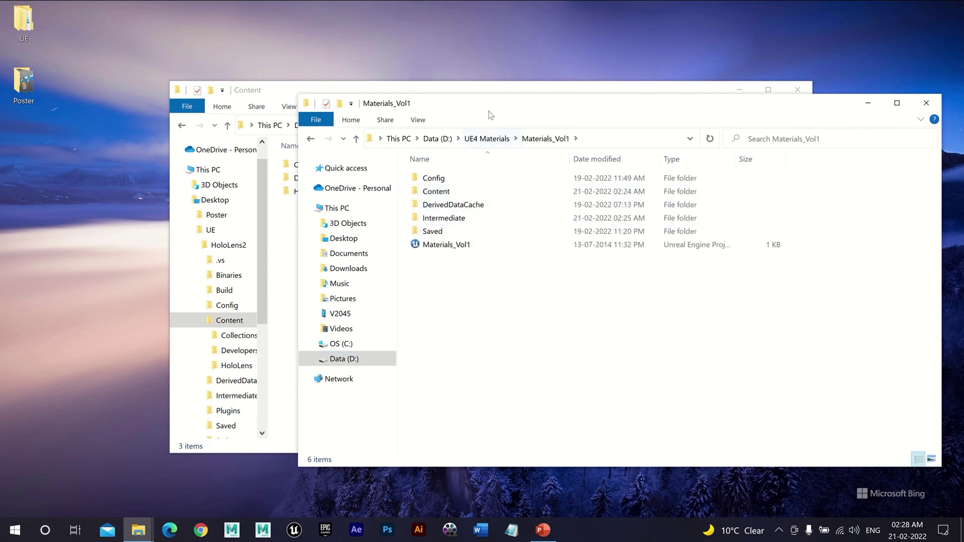
{"action": "left_click_drag", "start_coordinate": [489, 111], "coordinate": [597, 128]}
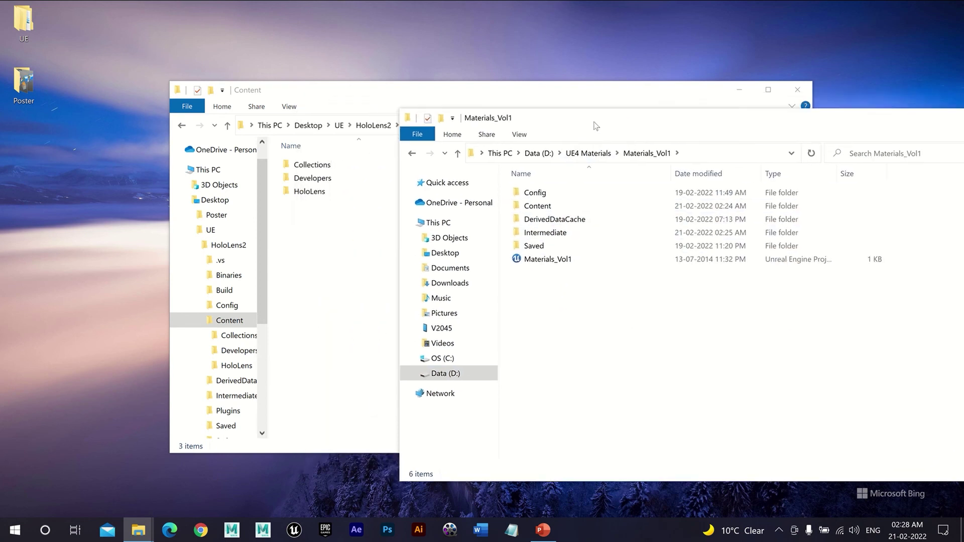
{"action": "left_click", "coordinate": [560, 210]}
{"action": "double_click", "coordinate": [550, 212]}
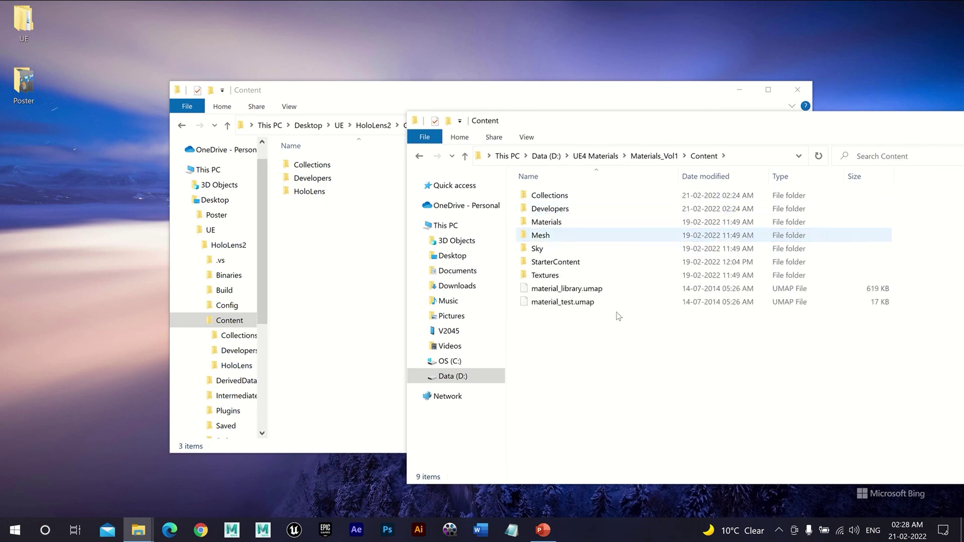
{"action": "left_click_drag", "start_coordinate": [679, 407], "coordinate": [549, 199]}
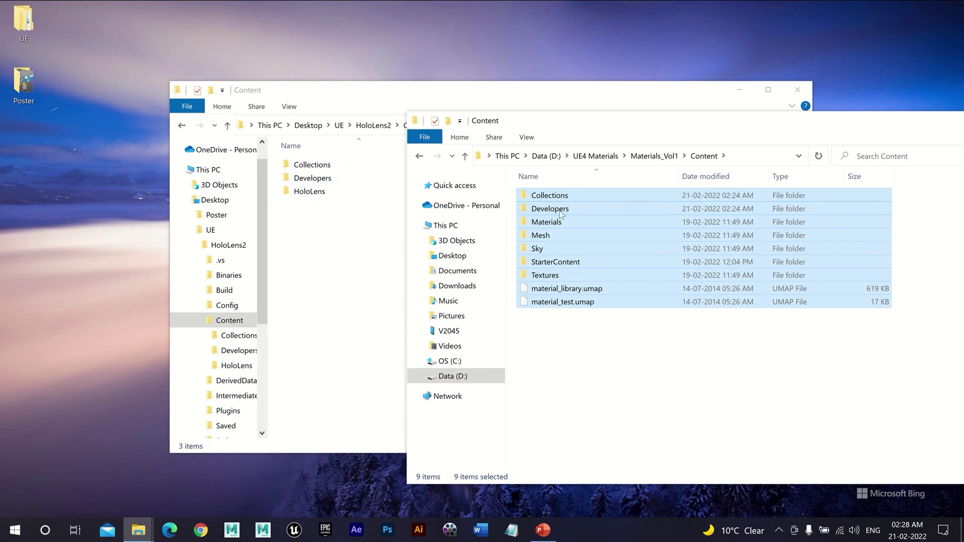
{"action": "left_click_drag", "start_coordinate": [659, 370], "coordinate": [543, 227]}
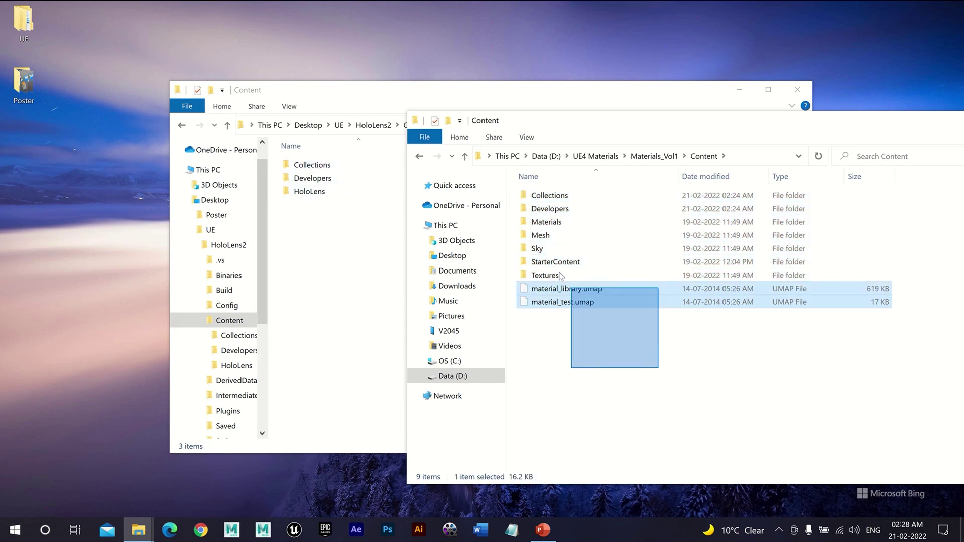
{"action": "right_click", "coordinate": [544, 226]}
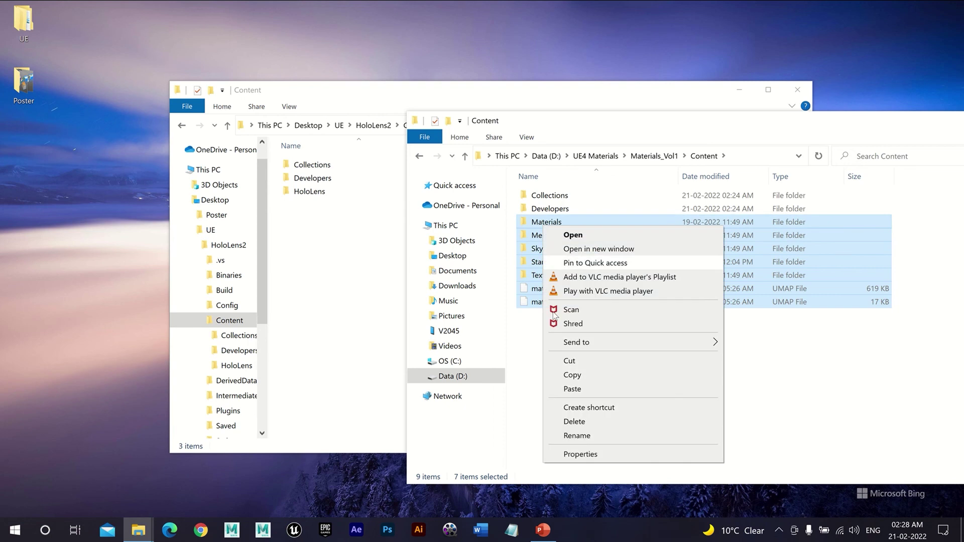
{"action": "left_click", "coordinate": [591, 376]}
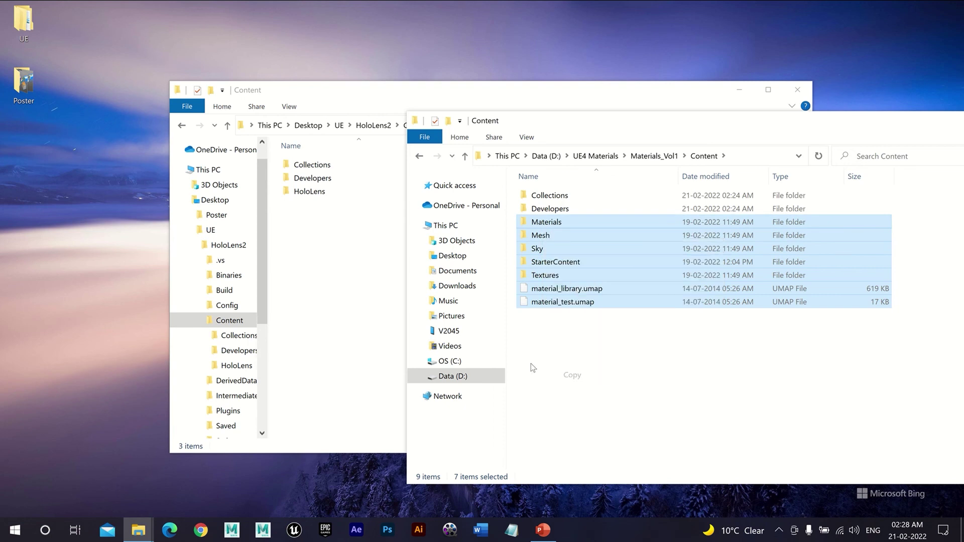
Paste the copied Materials_Vol1 items into the HoloLens2 Content folder
{"action": "left_click", "coordinate": [358, 276]}
{"action": "right_click", "coordinate": [416, 246]}
{"action": "left_click", "coordinate": [447, 333]}
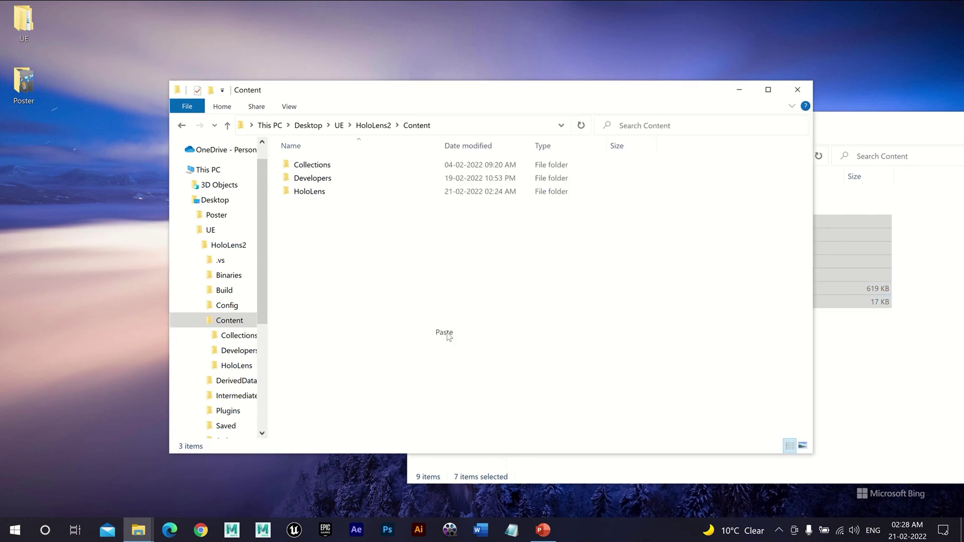
{"action": "left_click", "coordinate": [414, 321]}
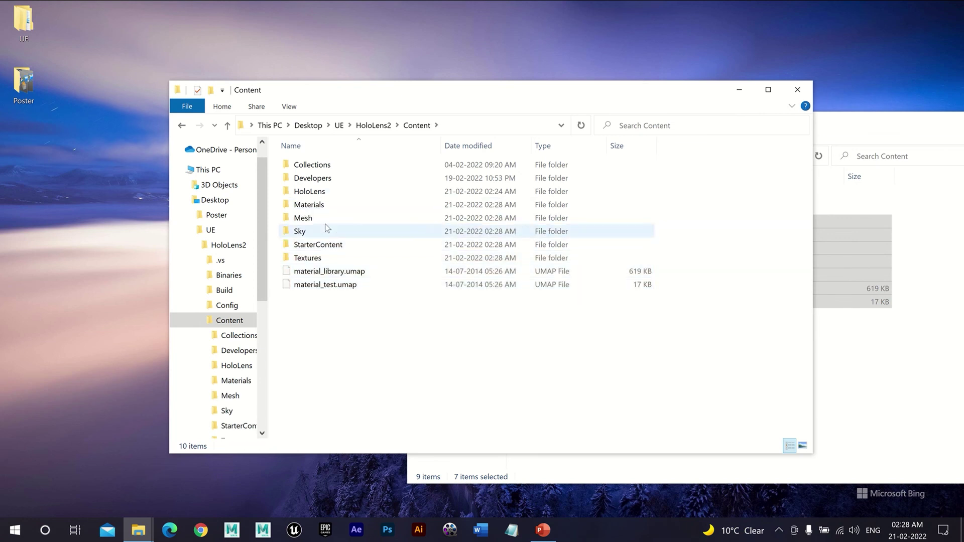
Close both the Materials_Vol1 Content and HoloLens2 Content Explorer windows
{"action": "left_click", "coordinate": [852, 360]}
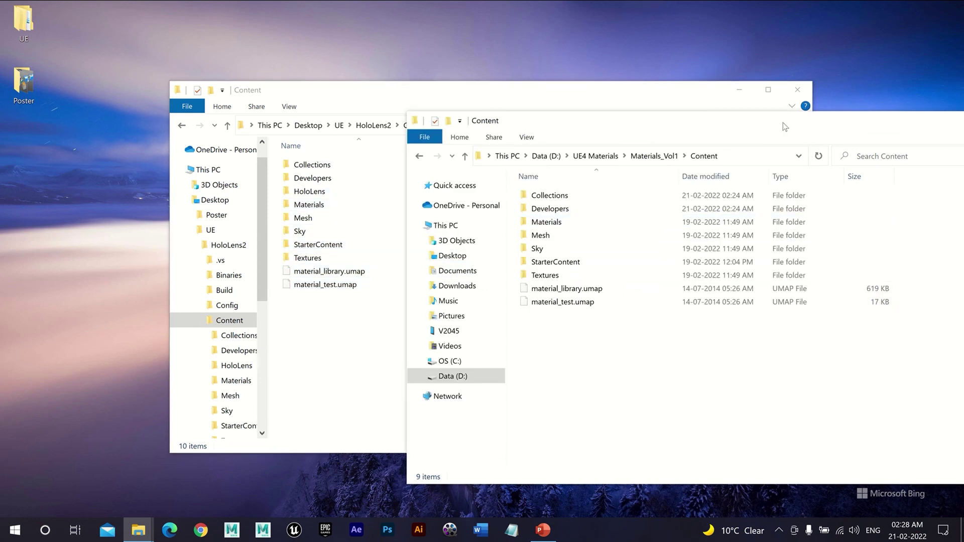
{"action": "left_click_drag", "start_coordinate": [786, 121], "coordinate": [600, 122]}
{"action": "left_click", "coordinate": [850, 120]}
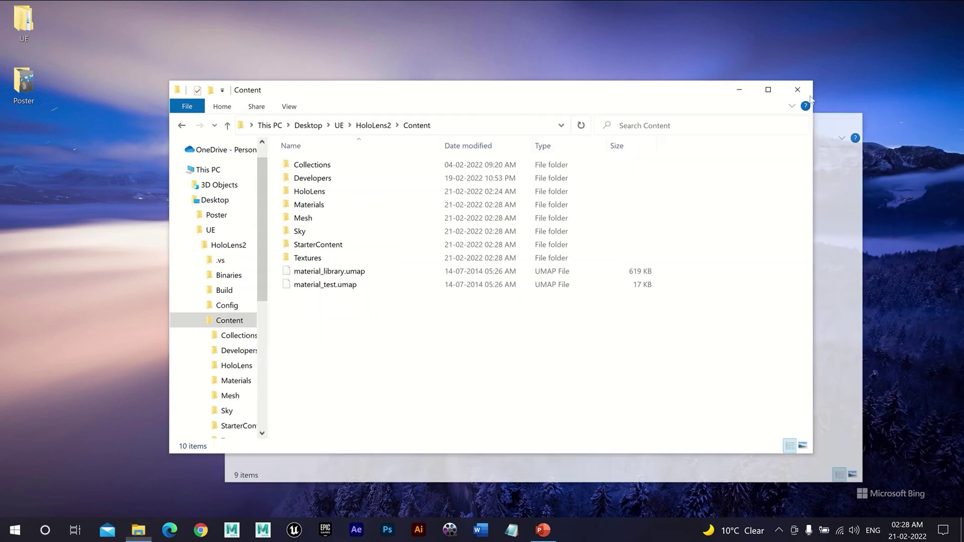
{"action": "left_click", "coordinate": [797, 89]}
Refresh the desktop, then launch Unreal and open the HoloLens project from Recent Projects
{"action": "right_click", "coordinate": [522, 176]}
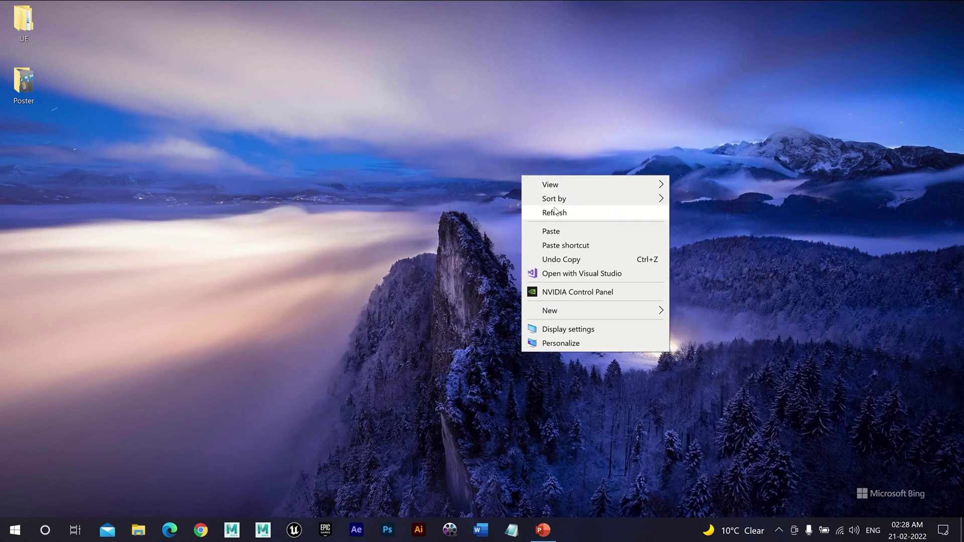
{"action": "left_click", "coordinate": [542, 208]}
{"action": "left_click", "coordinate": [295, 537]}
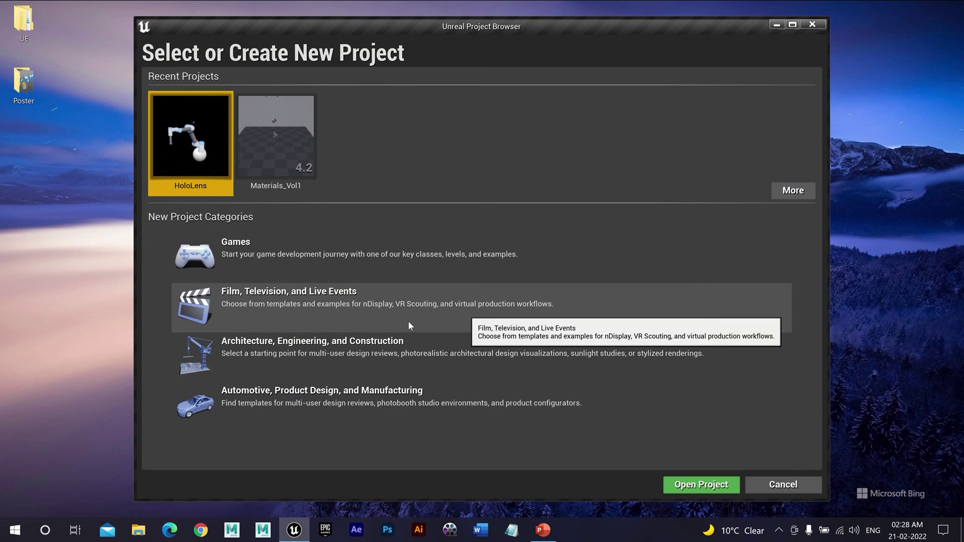
{"action": "left_click", "coordinate": [693, 486]}
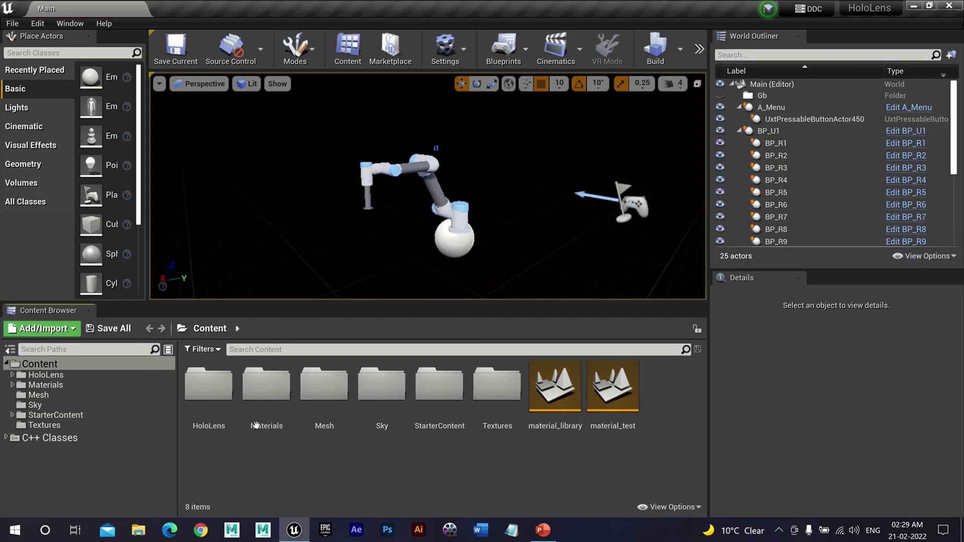
Browse HoloLens Content > Materials > Plastics and open Plastic_Glossy in the Material Editor
{"action": "left_click", "coordinate": [203, 386]}
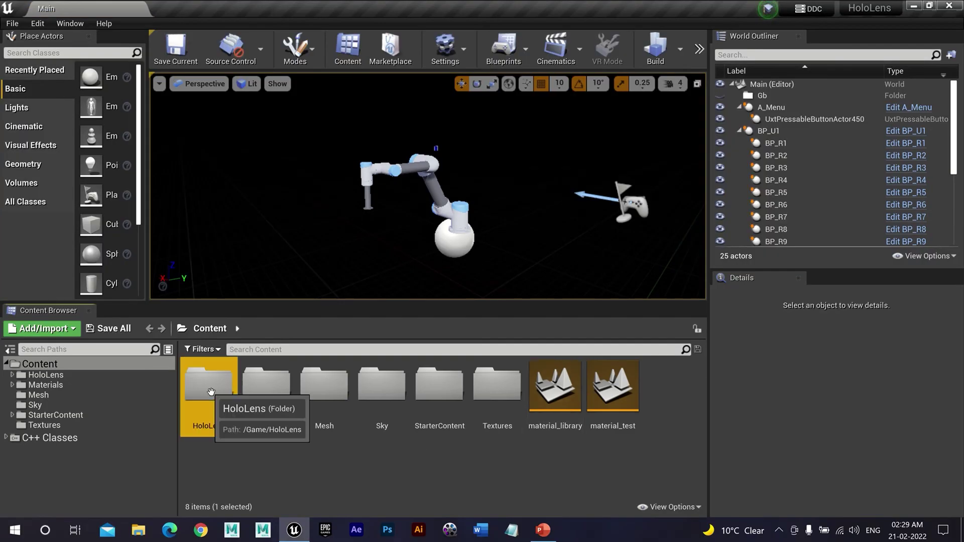
{"action": "left_click", "coordinate": [275, 393]}
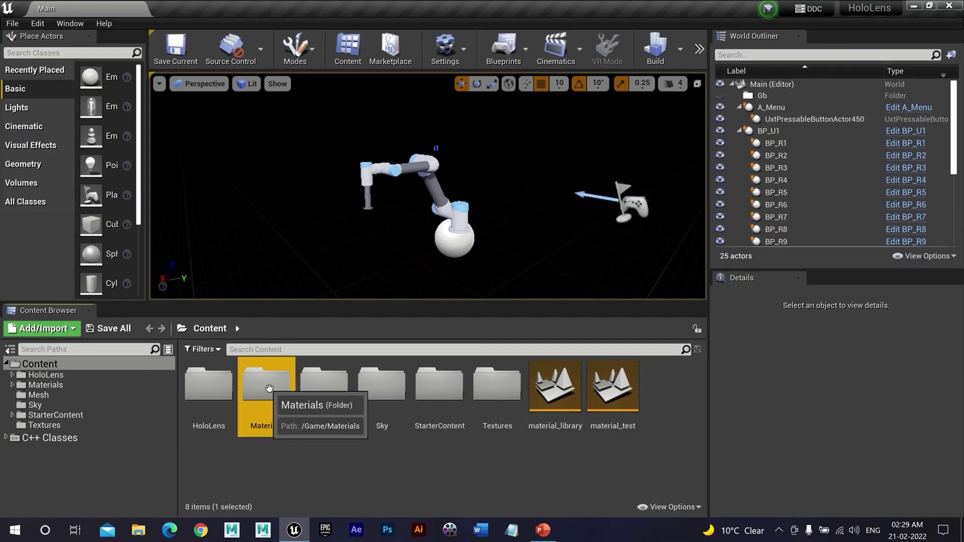
{"action": "double_click", "coordinate": [269, 388]}
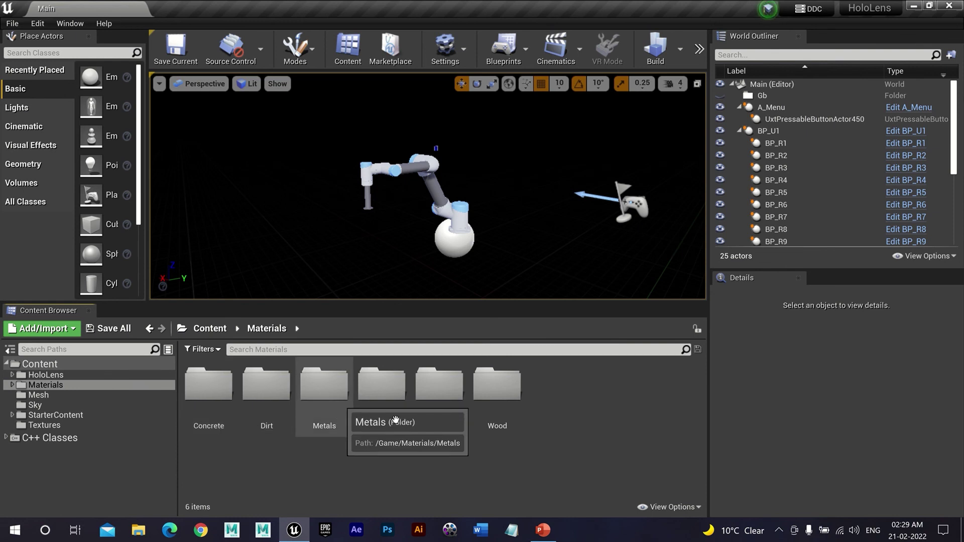
{"action": "double_click", "coordinate": [382, 385]}
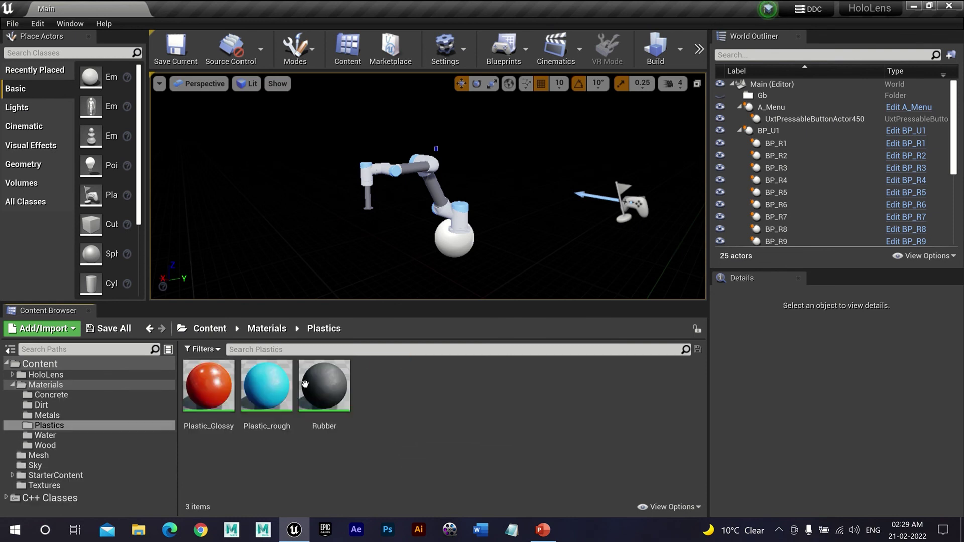
{"action": "double_click", "coordinate": [211, 387]}
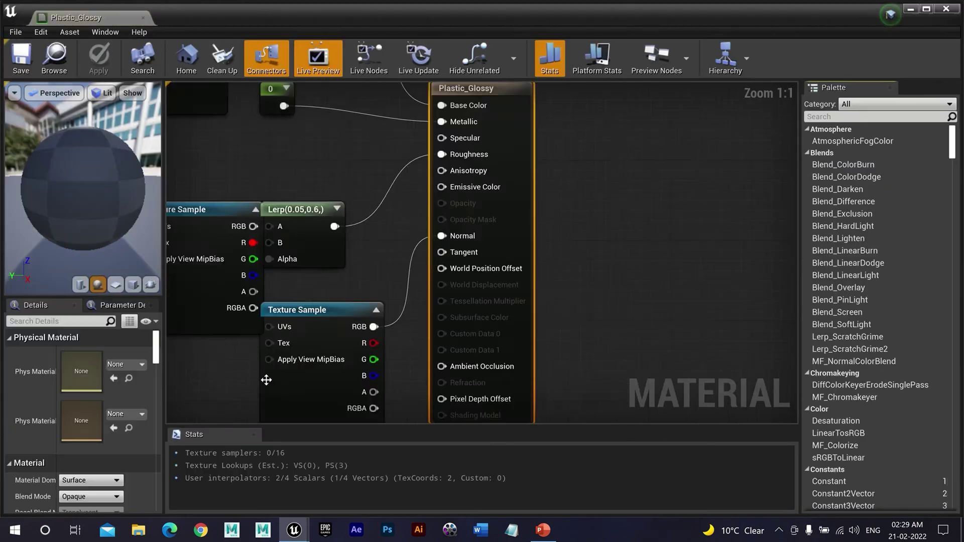
Relink Plastic_Glossy's upper and normal-map Texture Sample nodes by dragging them
{"action": "scroll", "coordinate": [322, 317], "scroll_direction": "down", "scroll_amount": 1}
{"action": "scroll", "coordinate": [321, 317], "scroll_direction": "down", "scroll_amount": 1}
{"action": "right_click_drag", "start_coordinate": [264, 246], "coordinate": [440, 228]}
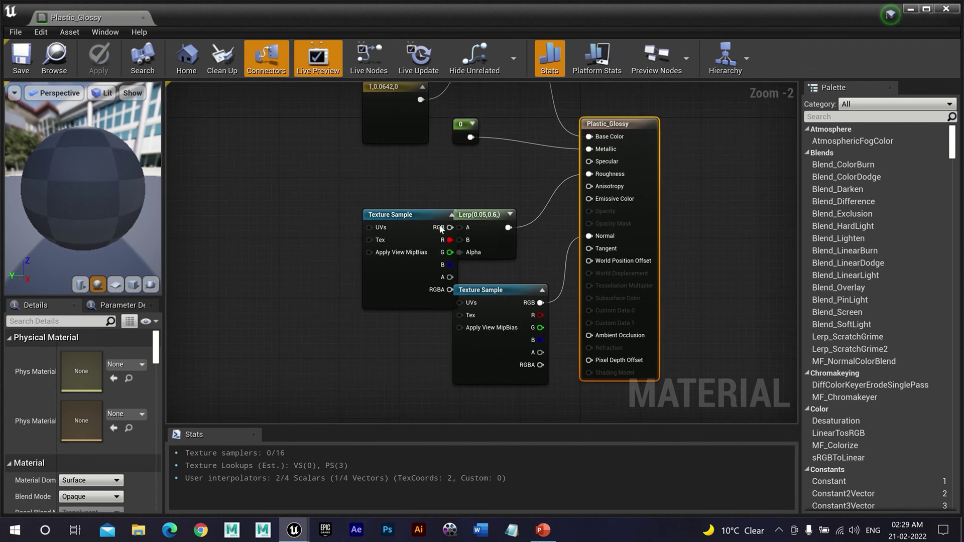
{"action": "left_click_drag", "start_coordinate": [422, 214], "coordinate": [345, 207]}
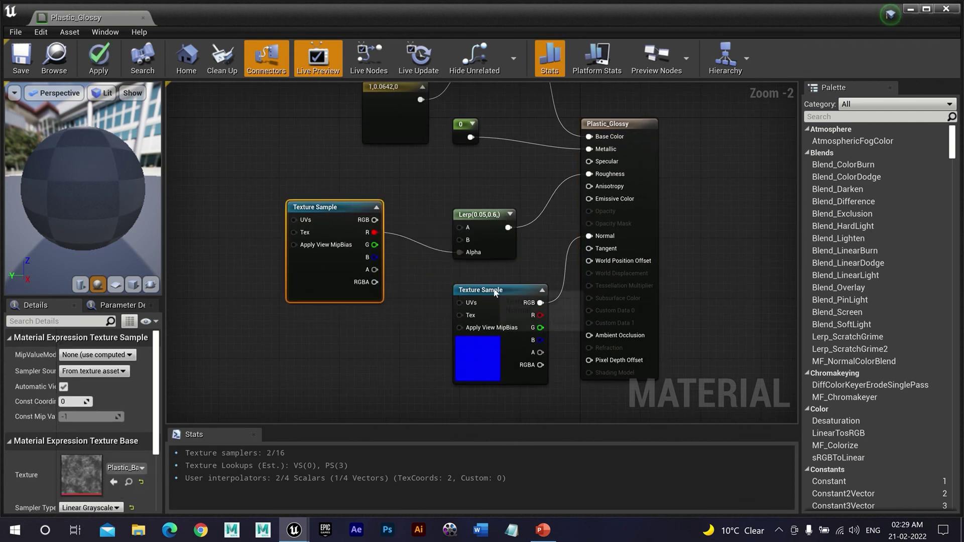
{"action": "left_click_drag", "start_coordinate": [494, 293], "coordinate": [402, 319]}
{"action": "scroll", "coordinate": [408, 193], "scroll_direction": "down", "scroll_amount": 2}
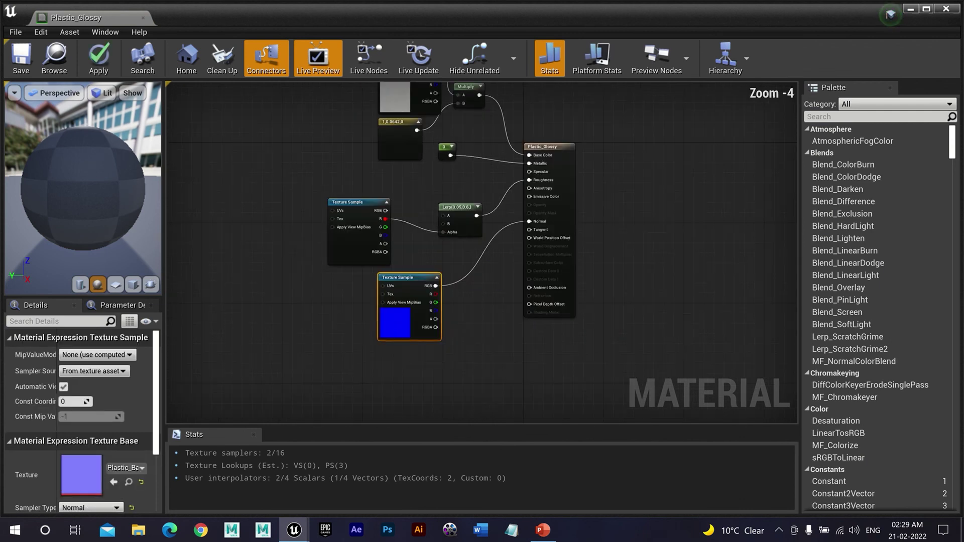
{"action": "right_click_drag", "start_coordinate": [407, 193], "coordinate": [417, 268]}
Relink the albedo Texture Sample and orange colour nodes, then save and close Plastic_Glossy
{"action": "left_click_drag", "start_coordinate": [427, 127], "coordinate": [391, 127]}
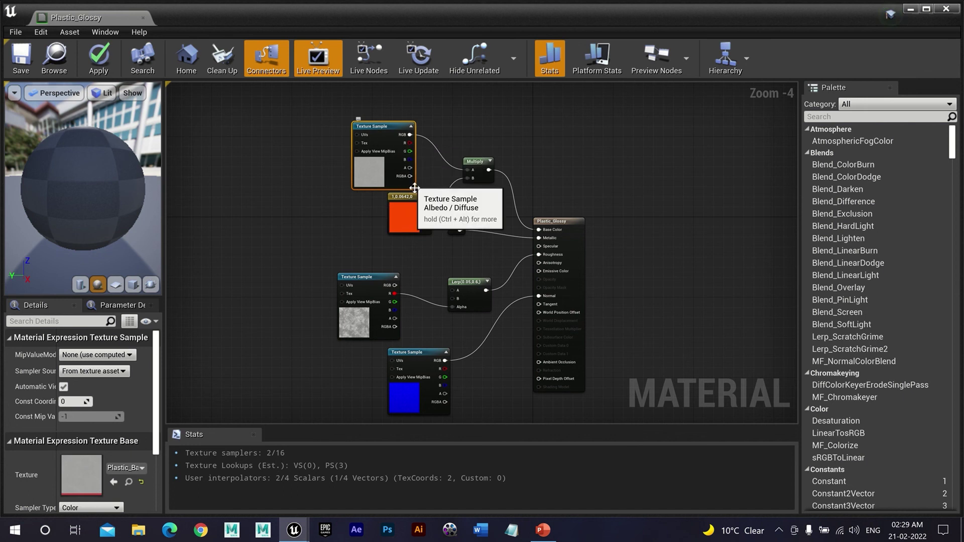
{"action": "left_click_drag", "start_coordinate": [415, 199], "coordinate": [398, 220]}
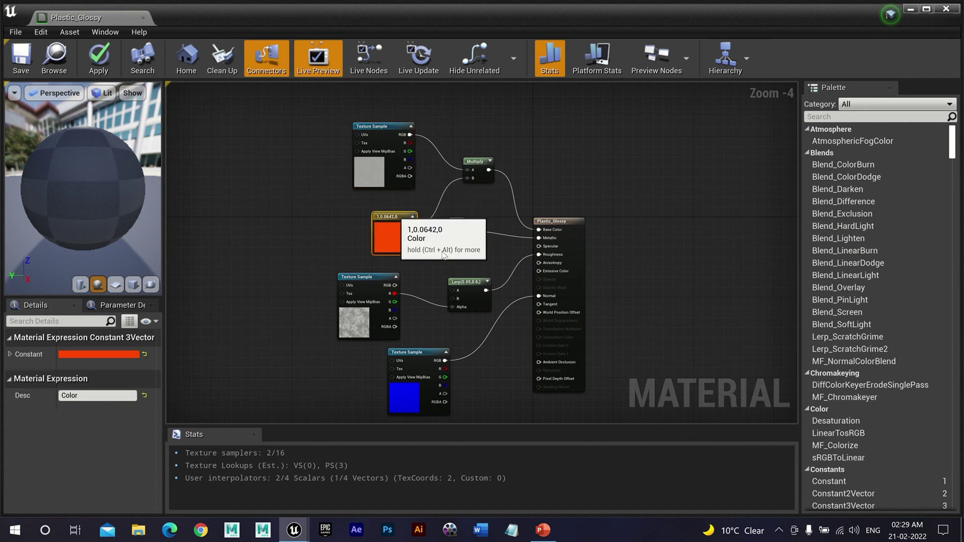
{"action": "left_click", "coordinate": [538, 206]}
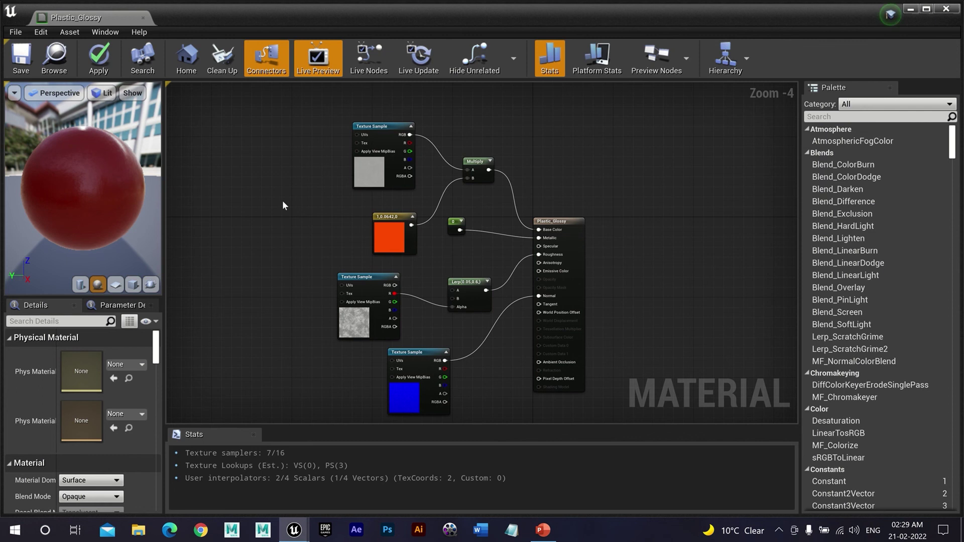
{"action": "left_click", "coordinate": [21, 56]}
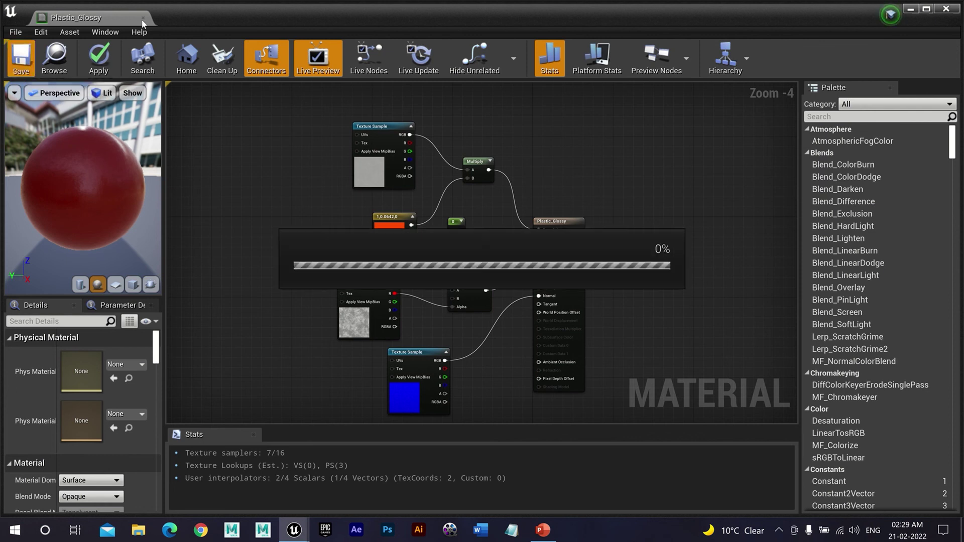
{"action": "left_click", "coordinate": [143, 18]}
Open the Rubber material and relink its lower and top Texture Sample nodes
{"action": "left_click", "coordinate": [334, 398]}
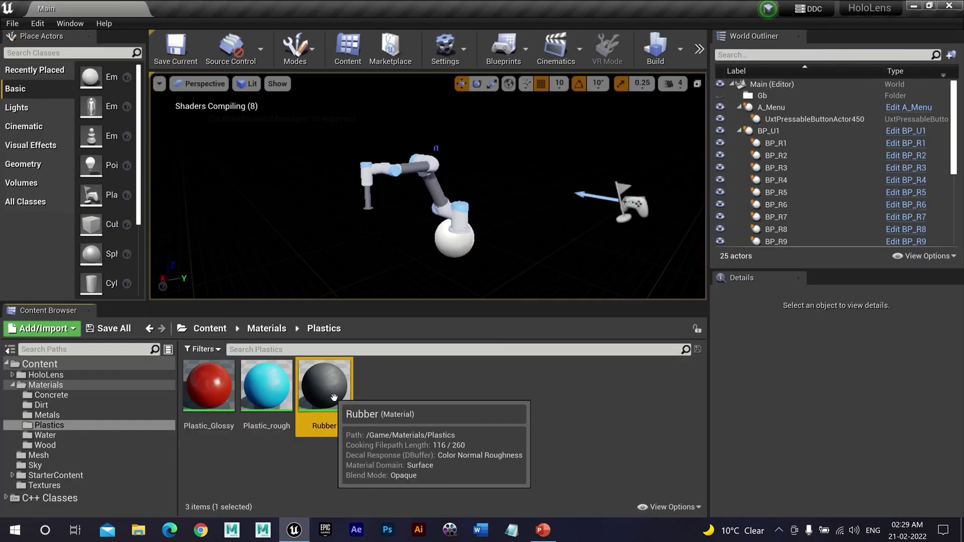
{"action": "double_click", "coordinate": [334, 397]}
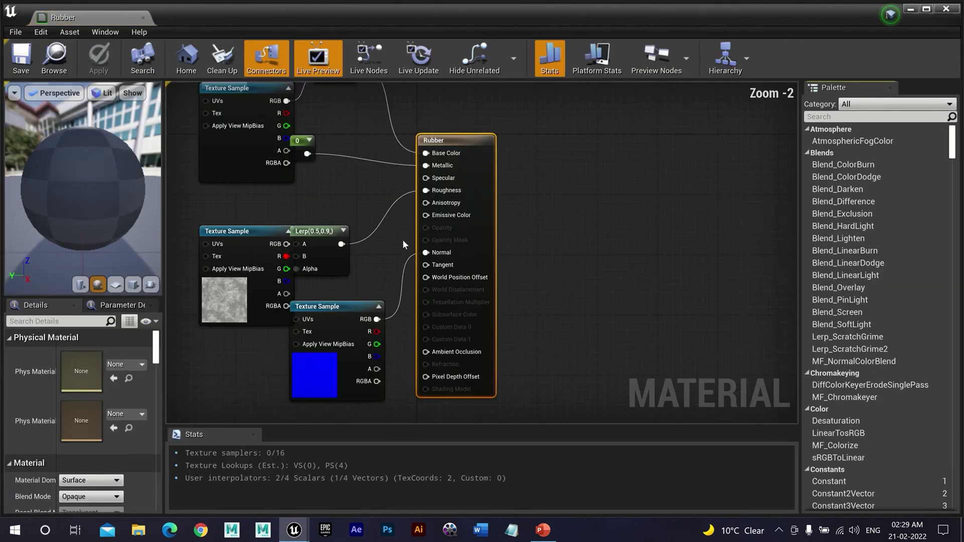
{"action": "scroll", "coordinate": [403, 245], "scroll_direction": "down", "scroll_amount": 2}
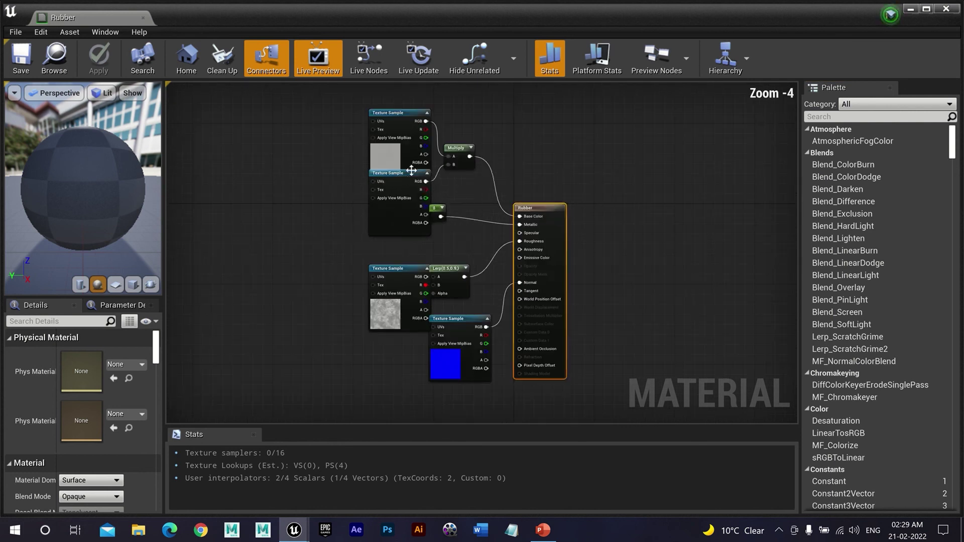
{"action": "left_click_drag", "start_coordinate": [411, 170], "coordinate": [356, 191]}
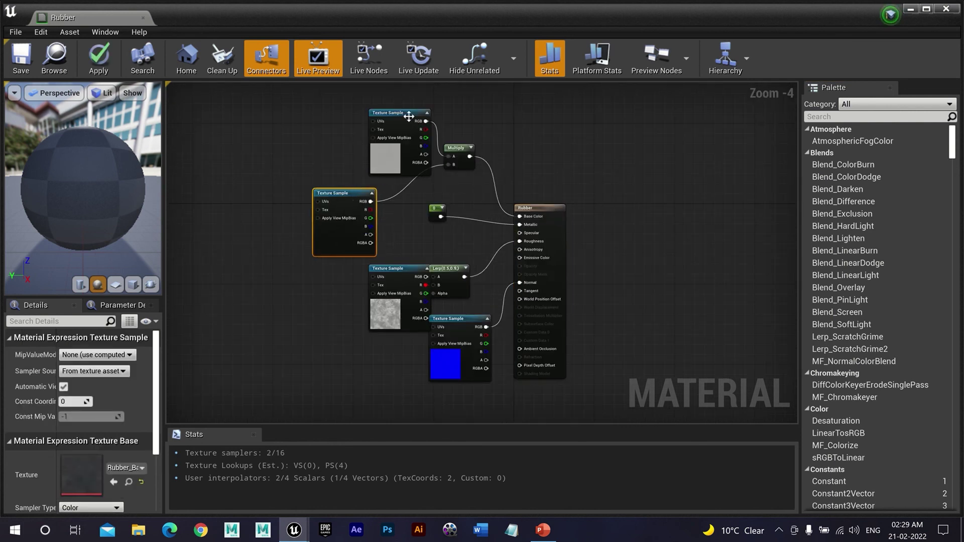
{"action": "left_click_drag", "start_coordinate": [408, 116], "coordinate": [372, 115]}
{"action": "left_click", "coordinate": [309, 194]}
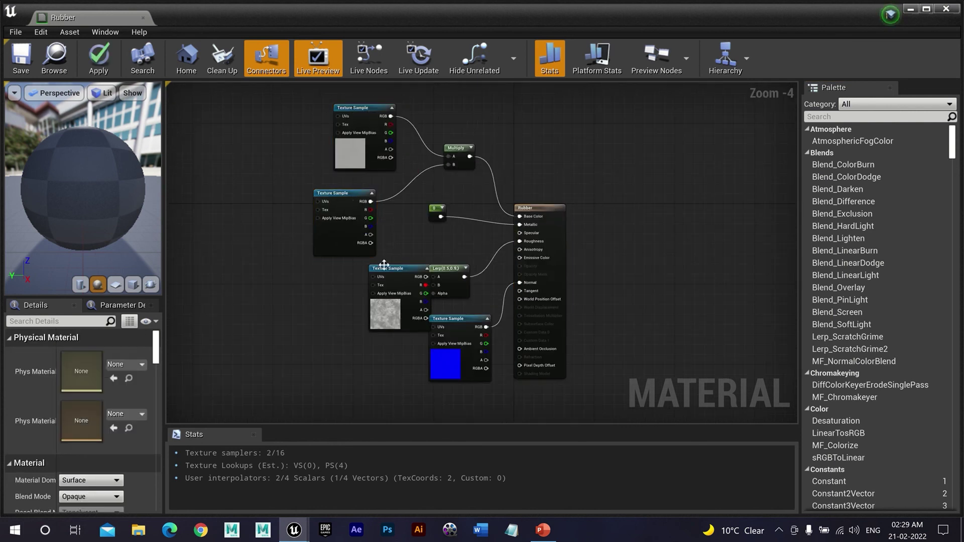
Relink the roughness and normal Texture Samples, rewire the roughness R output, and save Rubber
{"action": "left_click_drag", "start_coordinate": [393, 276], "coordinate": [349, 290]}
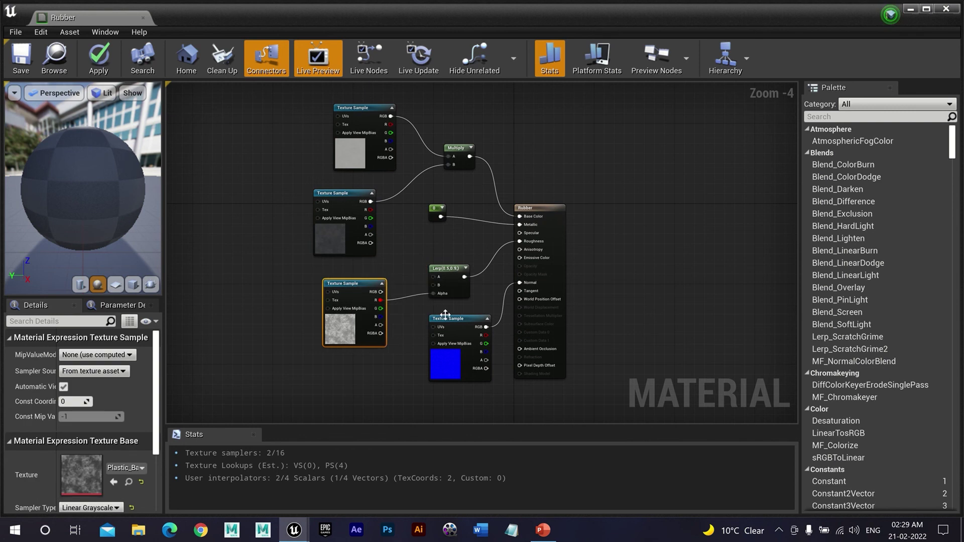
{"action": "left_click_drag", "start_coordinate": [446, 318], "coordinate": [435, 317]}
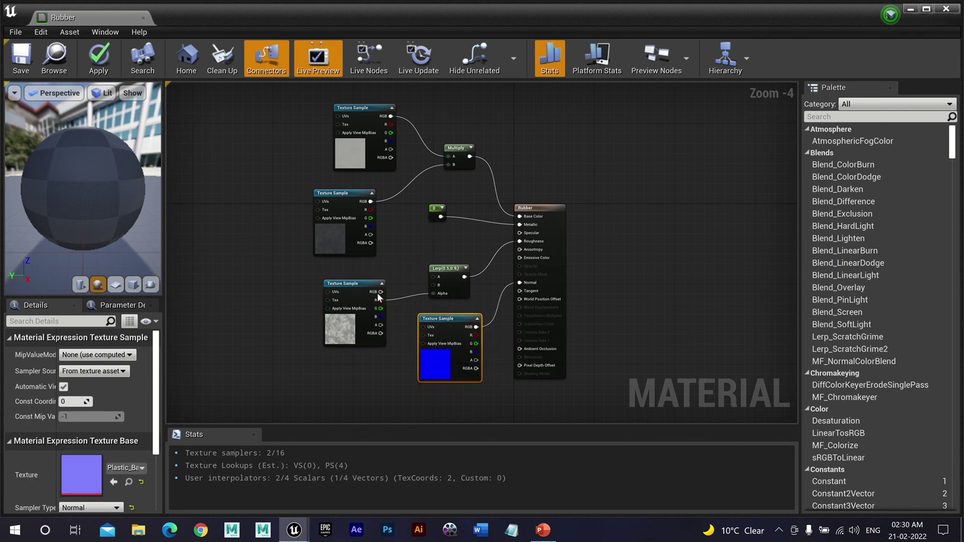
{"action": "left_click_drag", "start_coordinate": [379, 297], "coordinate": [380, 300]}
{"action": "left_click", "coordinate": [279, 229]}
{"action": "left_click_drag", "start_coordinate": [75, 153], "coordinate": [78, 178]}
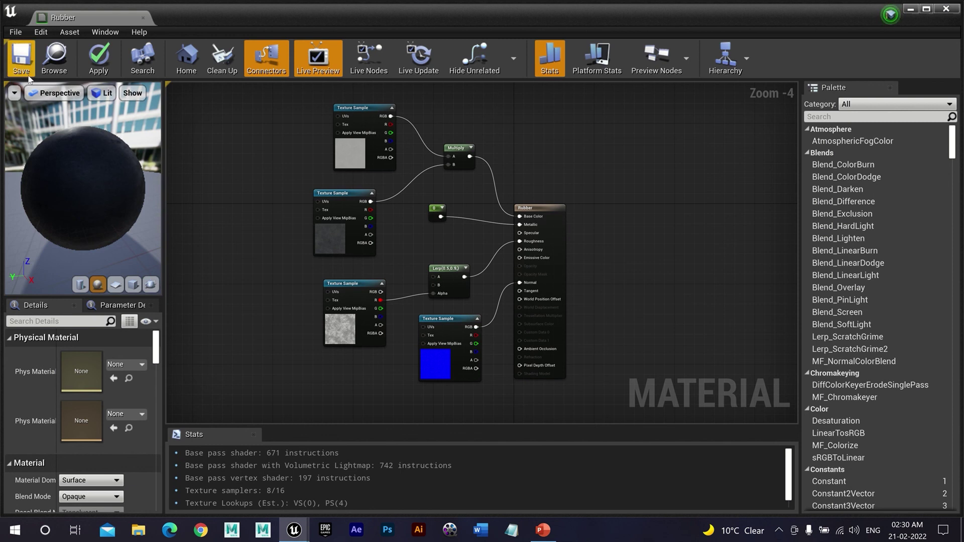
{"action": "left_click", "coordinate": [98, 58]}
Close the Rubber editor, return to Materials and open the Metals folder
{"action": "left_click", "coordinate": [144, 19]}
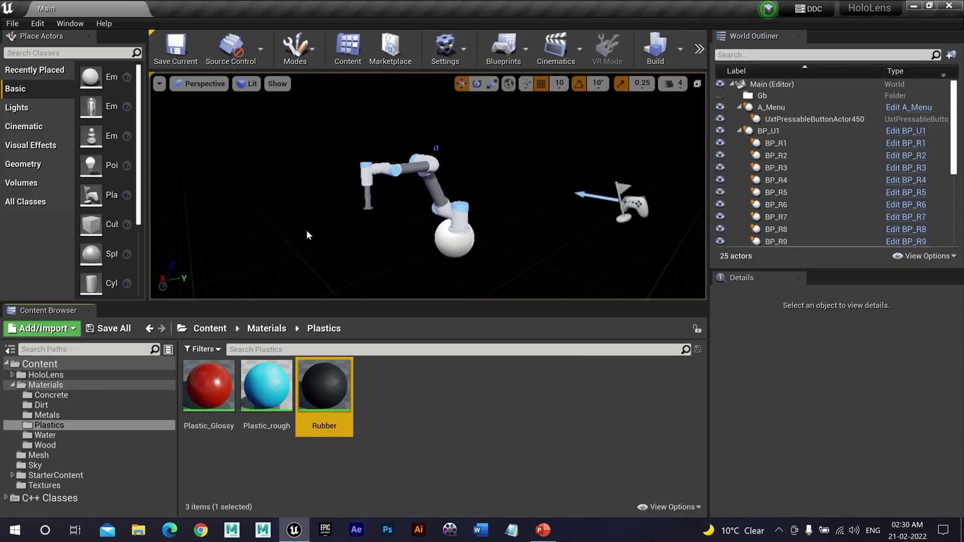
{"action": "left_click", "coordinate": [445, 417]}
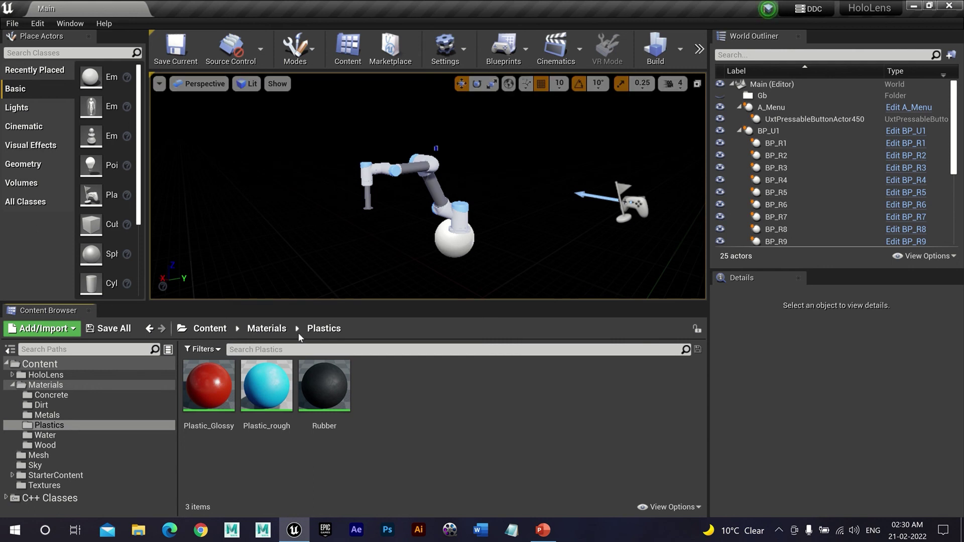
{"action": "left_click", "coordinate": [267, 328]}
{"action": "left_click", "coordinate": [303, 388]}
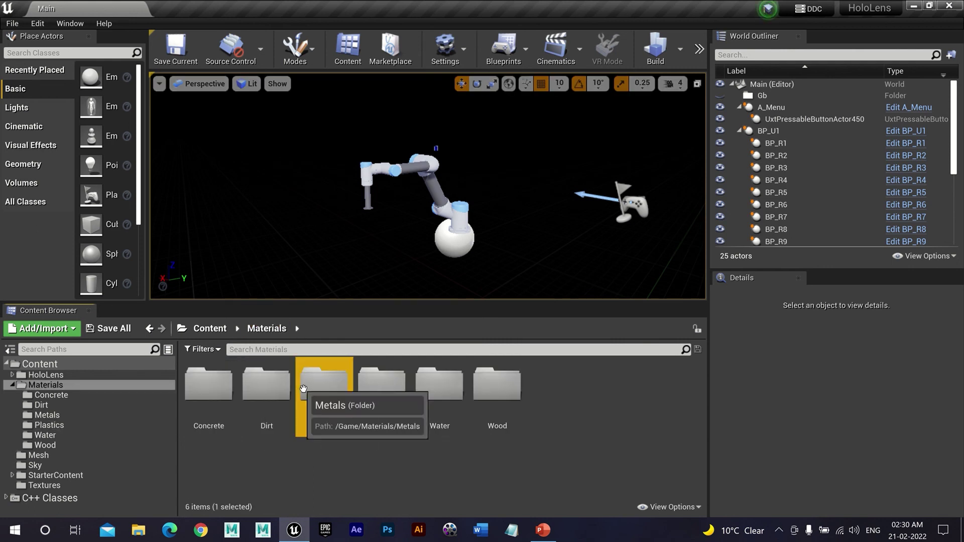
{"action": "double_click", "coordinate": [302, 388]}
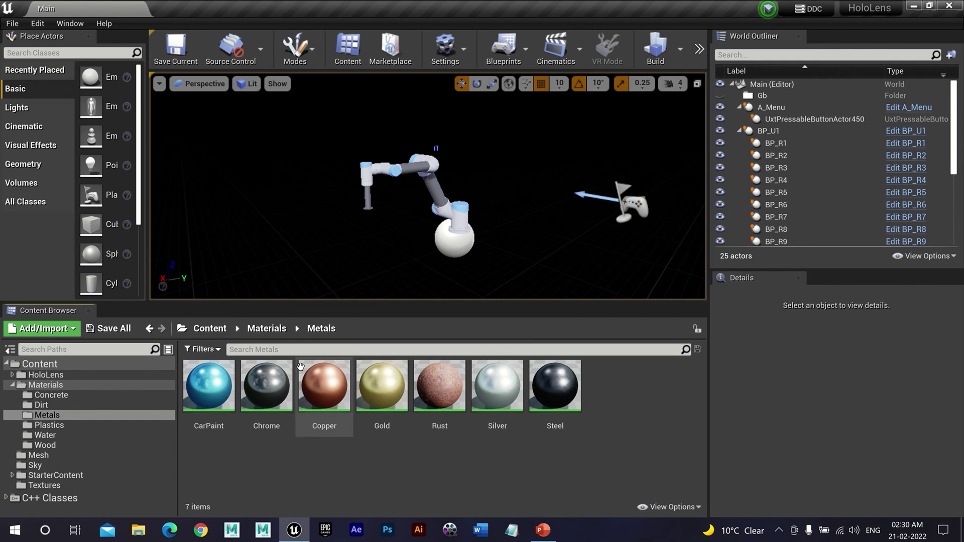